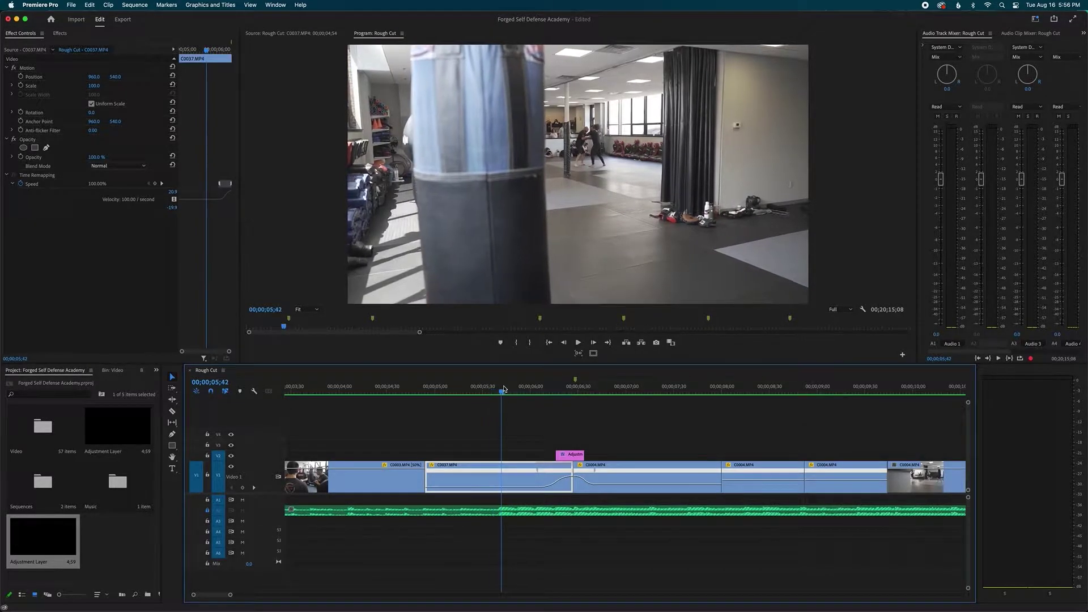
Play and scrub through the cut between C0037.MP4 and C0004.MP4 to review the transition's timing against the music.
key("space")
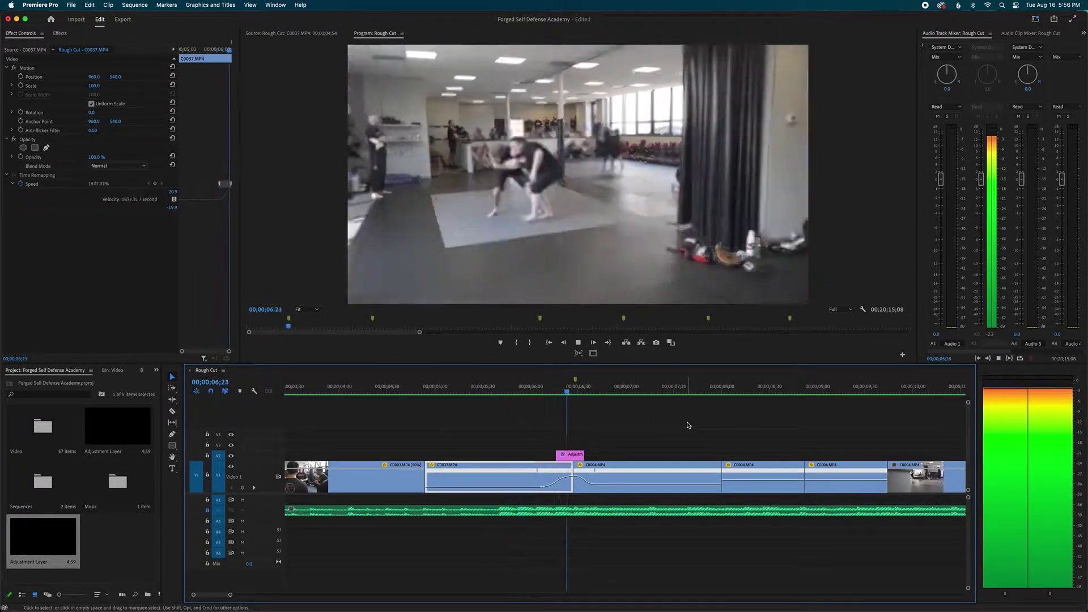
key("space")
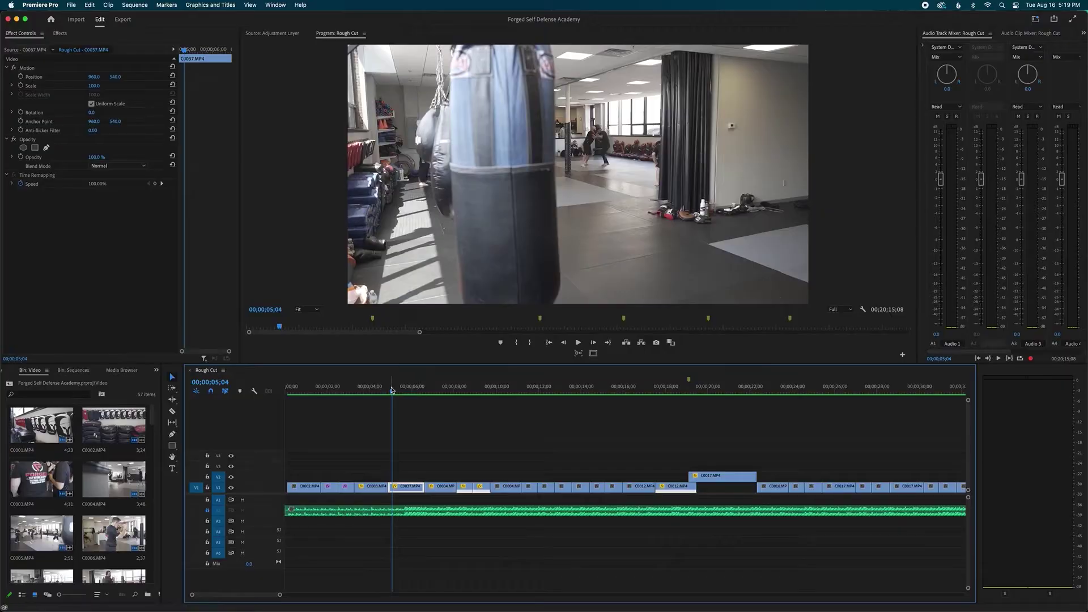
mouse_move(392, 390)
left_mouse_down()
mouse_move(414, 389)
mouse_move(389, 389)
left_mouse_up()
key("space")
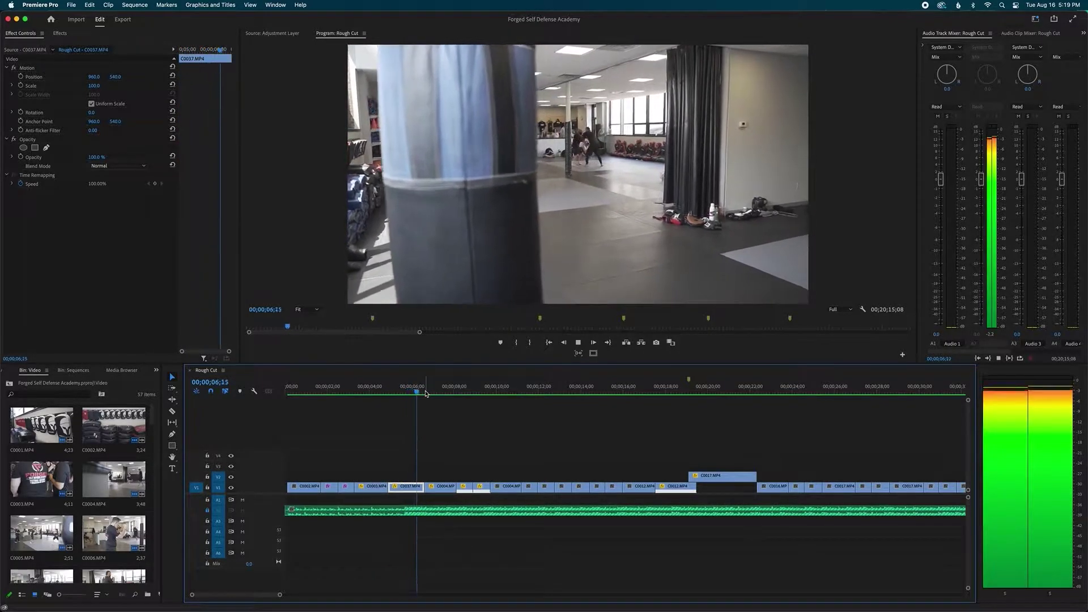
left_click(407, 389)
mouse_move(408, 389)
left_mouse_down()
mouse_move(438, 389)
mouse_move(396, 389)
mouse_move(408, 389)
left_mouse_up()
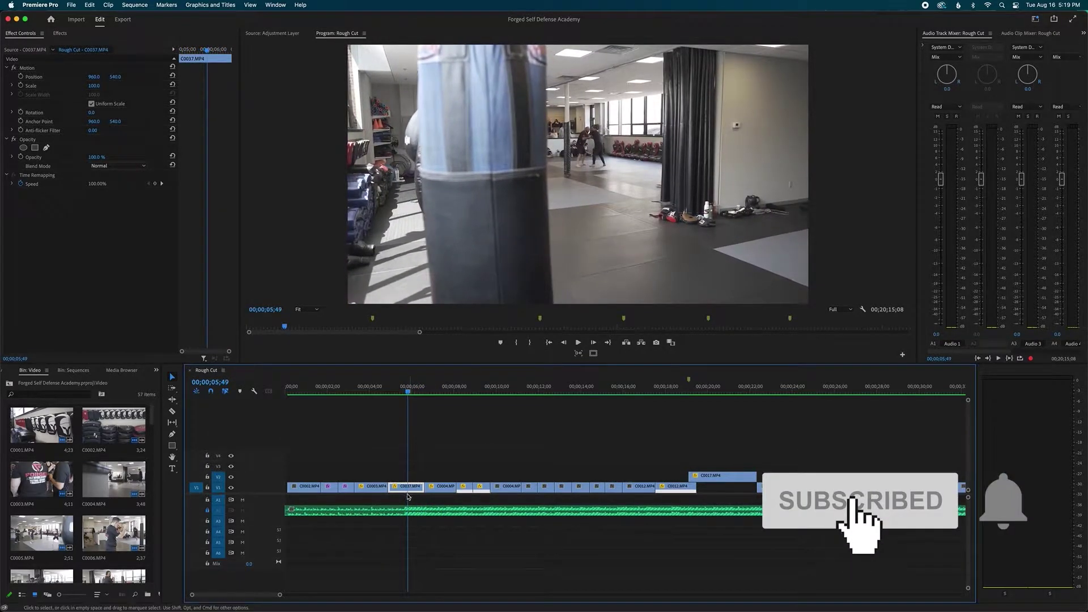
left_click_drag(422, 486, 554, 476)
left_click_drag(408, 389, 438, 390)
left_click_drag(554, 477, 424, 475)
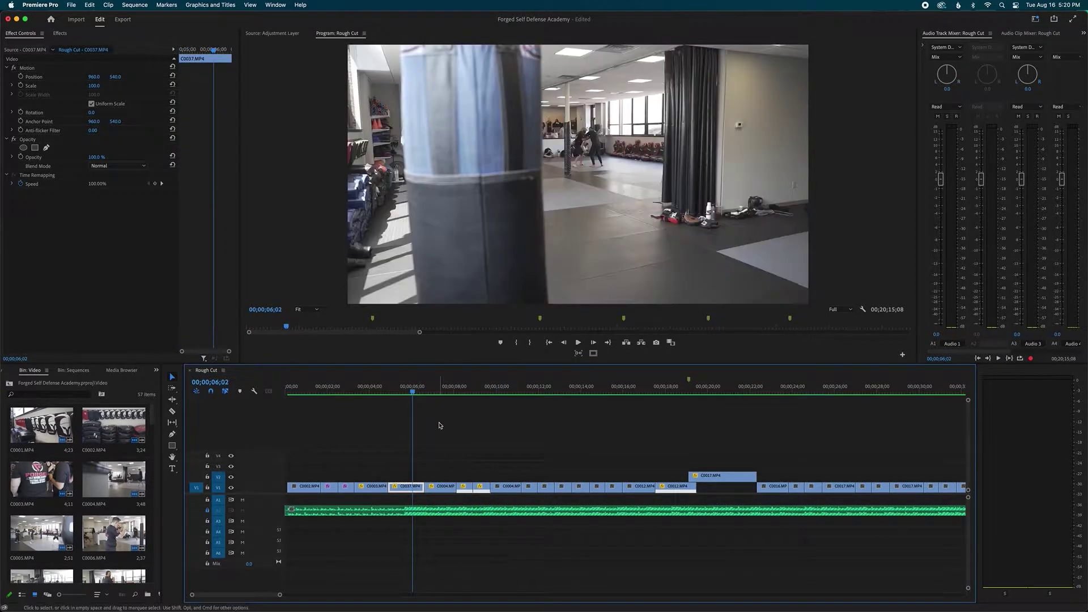
Enlarge video track V1 and show the Time Remapping Speed line on the C0037.MP4 clip.
left_click(450, 434)
key("=")
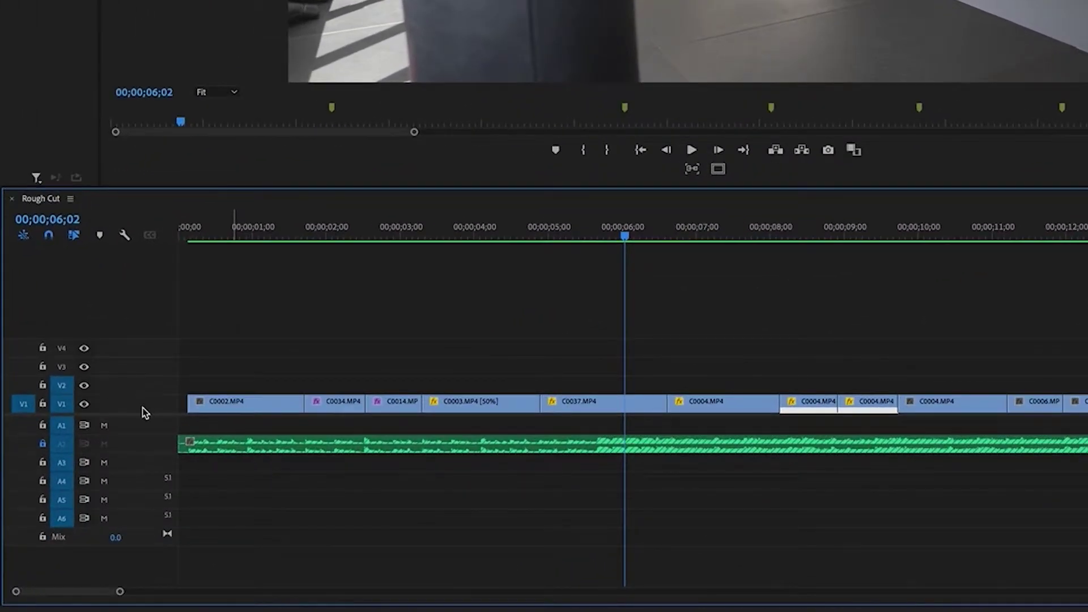
double_click(145, 412)
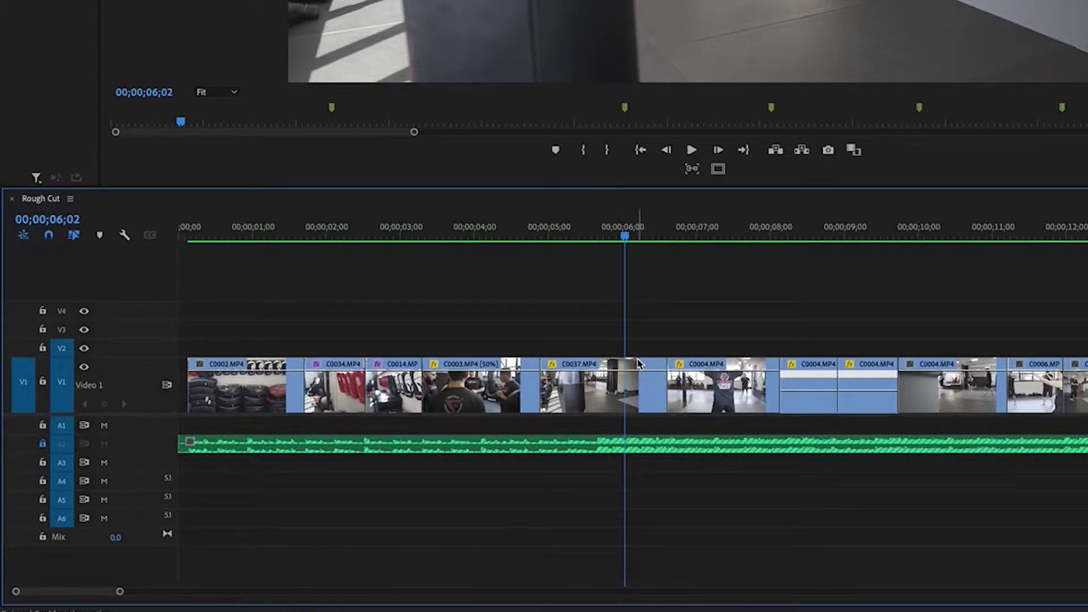
left_click(600, 371)
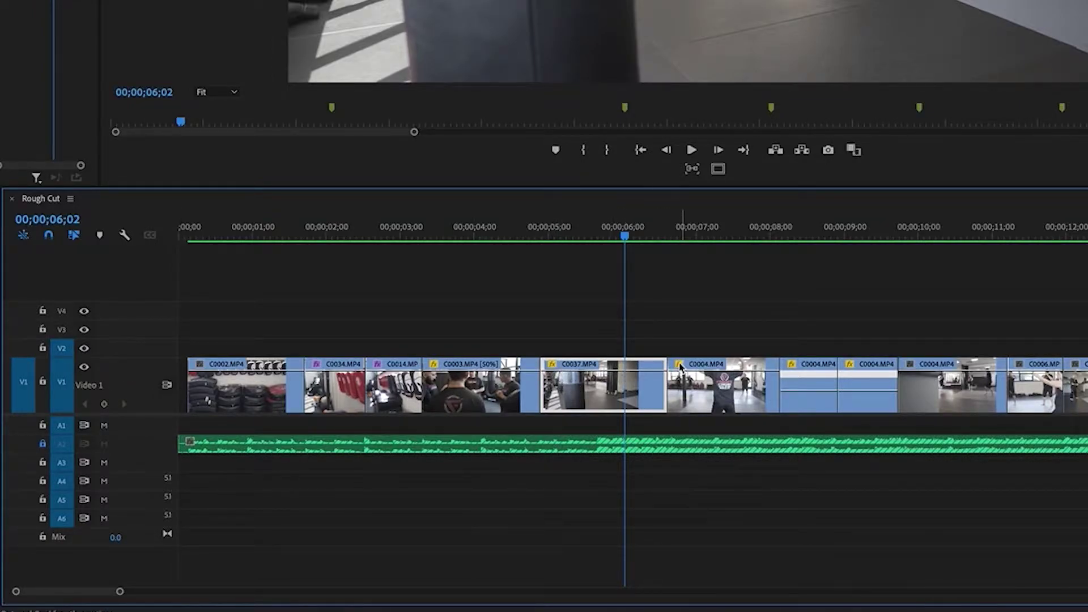
left_click(552, 364)
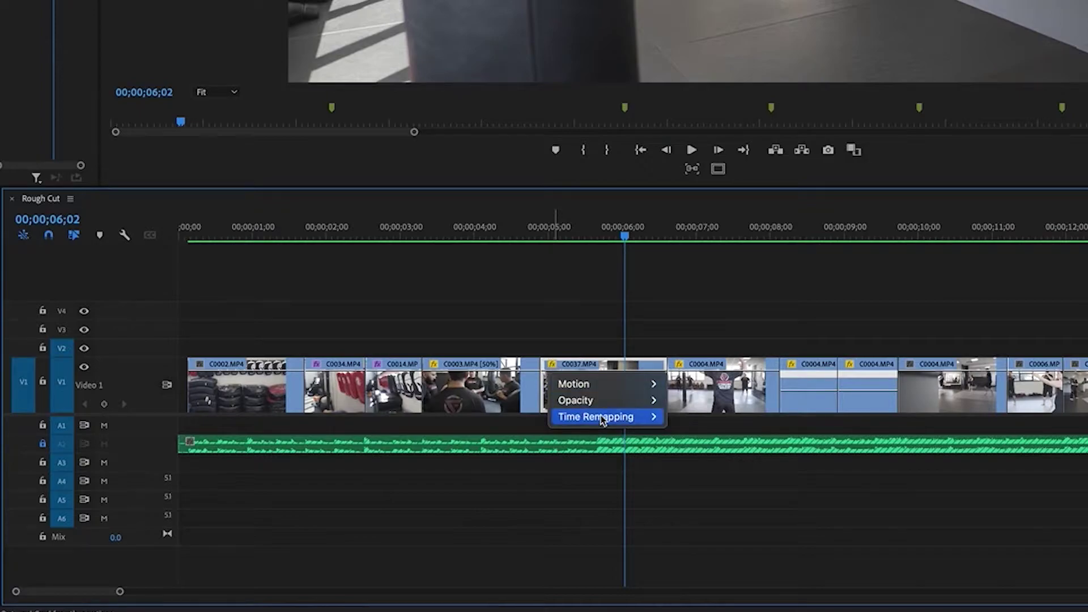
mouse_move(602, 422)
left_click(687, 417)
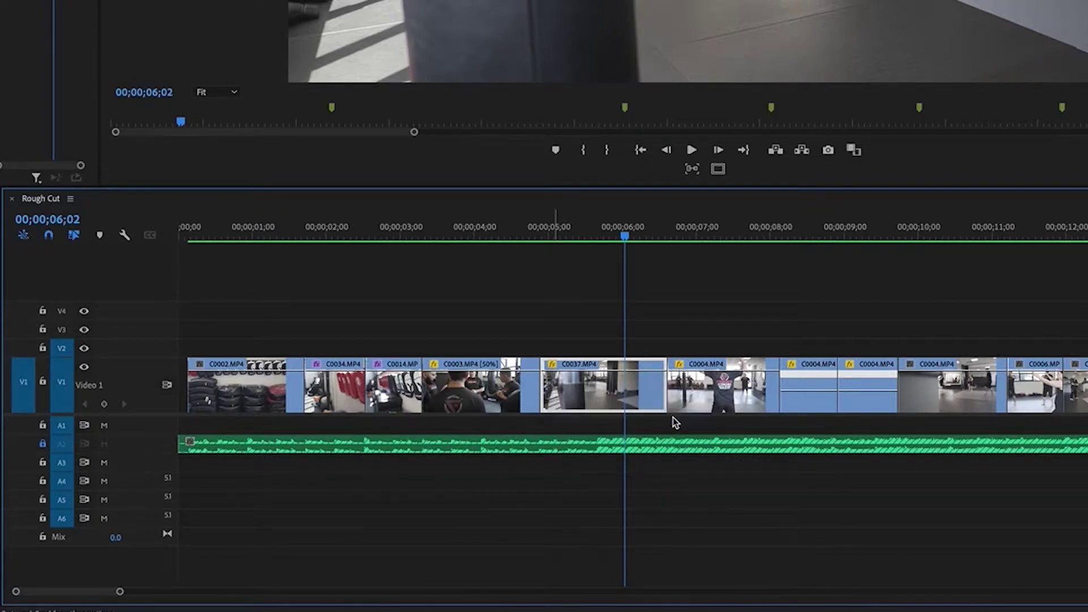
Show the Time Remapping Speed line on the adjoining C0004.MP4 clip, and select the Time Remapping effect of C0037.MP4.
left_click(680, 369)
left_click(680, 367)
mouse_move(720, 417)
left_click(816, 418)
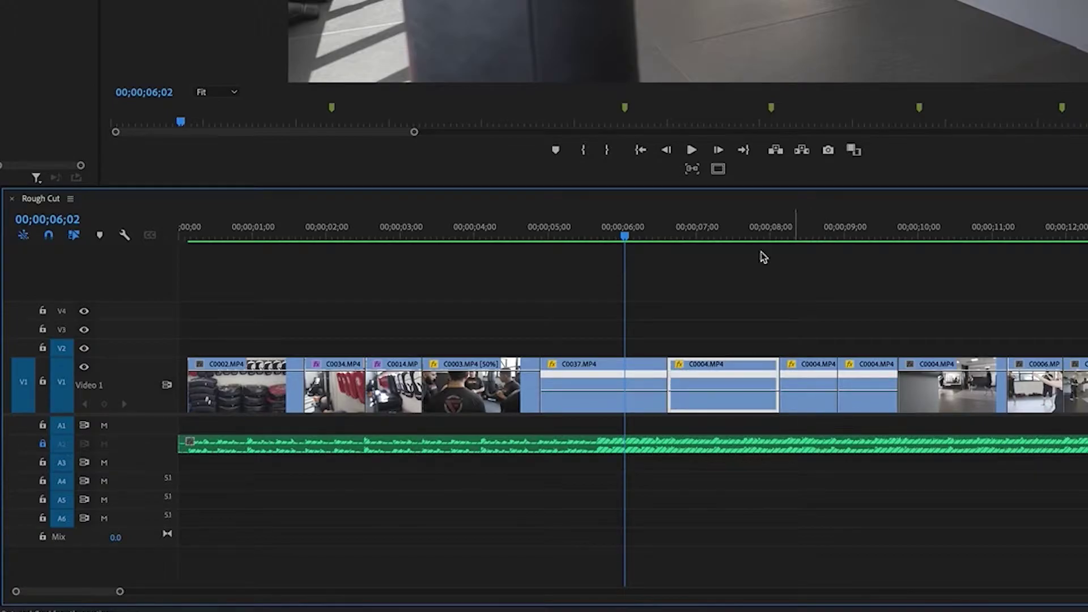
left_click(595, 377)
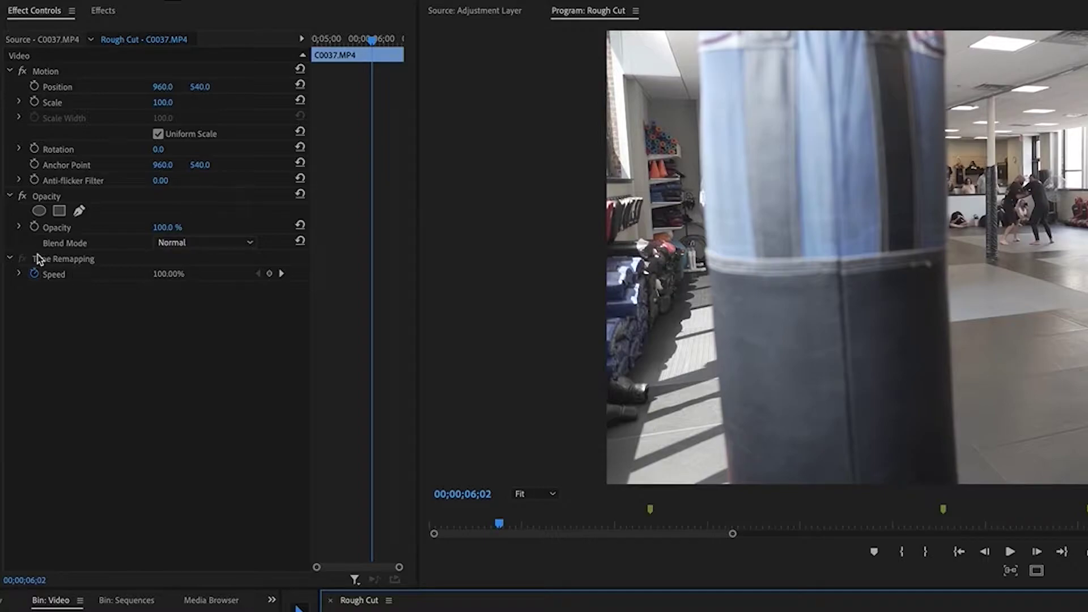
left_click(78, 260)
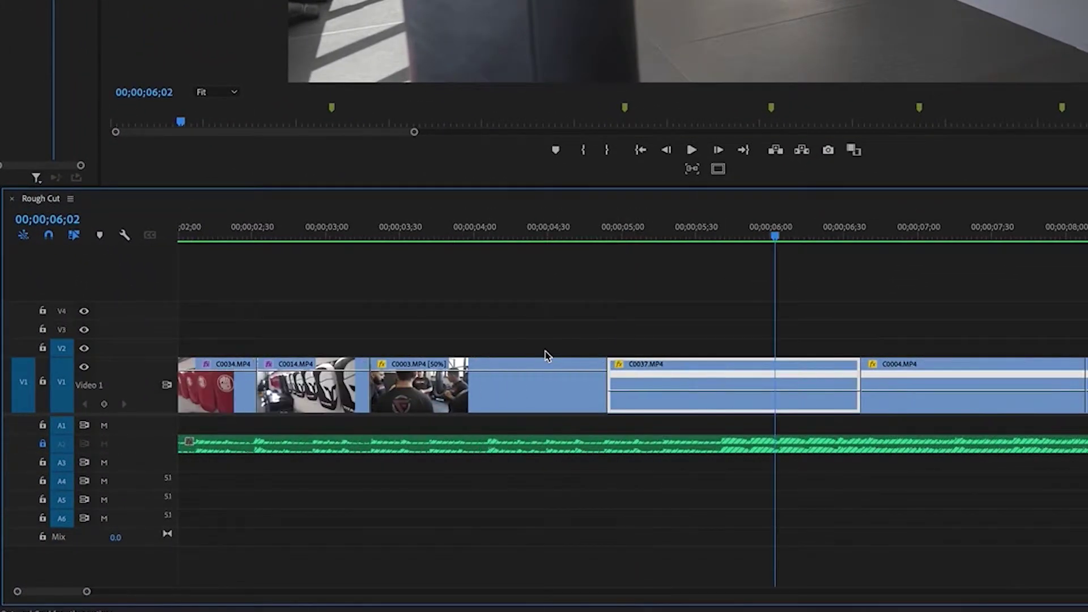
Play C0037.MP4 from 00;00;05;05 and add a sequence marker on the music beat shortly before the clip's end.
left_click_drag(624, 237, 570, 243)
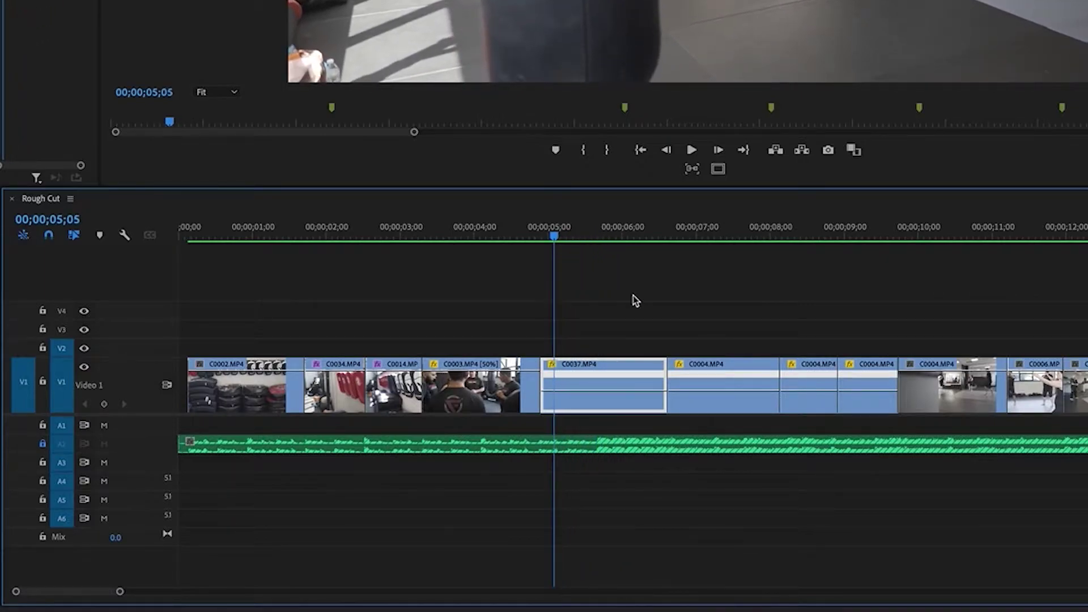
left_click(697, 308)
key("space")
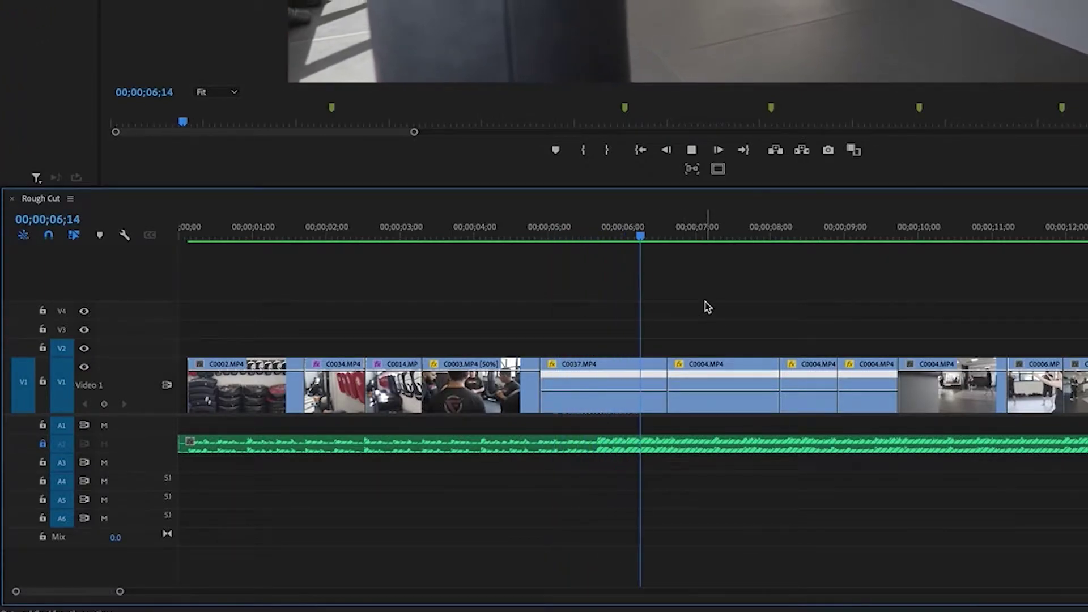
key("space")
key("d")
left_click_drag(659, 233, 593, 236)
left_click(722, 275)
key("m")
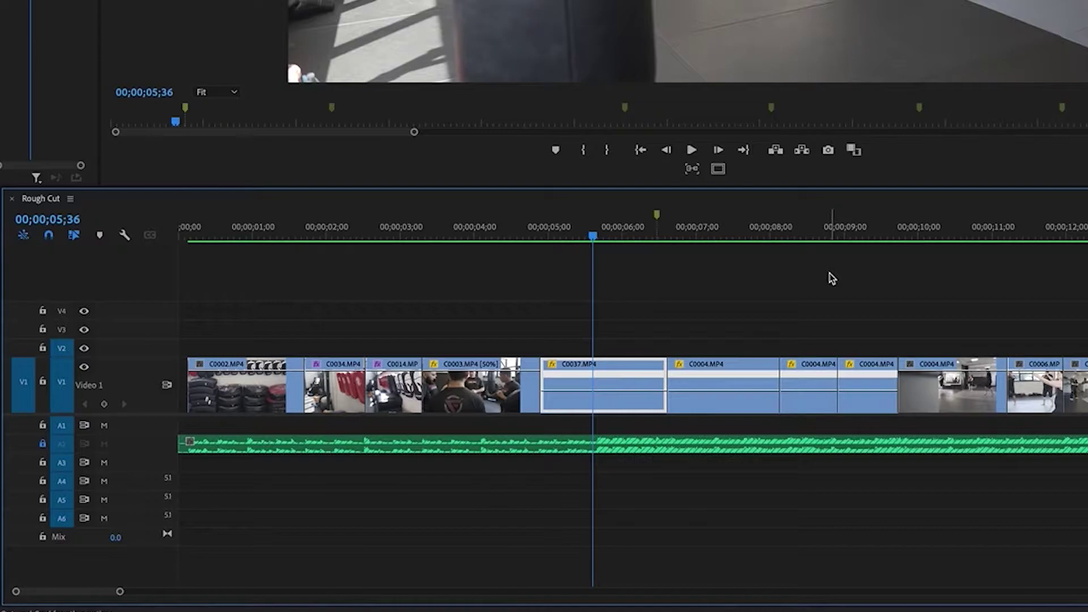
Review the lead-up to the marker and add a speed keyframe to C0037.MP4 at 00;00;06;10.
key("space")
key("space")
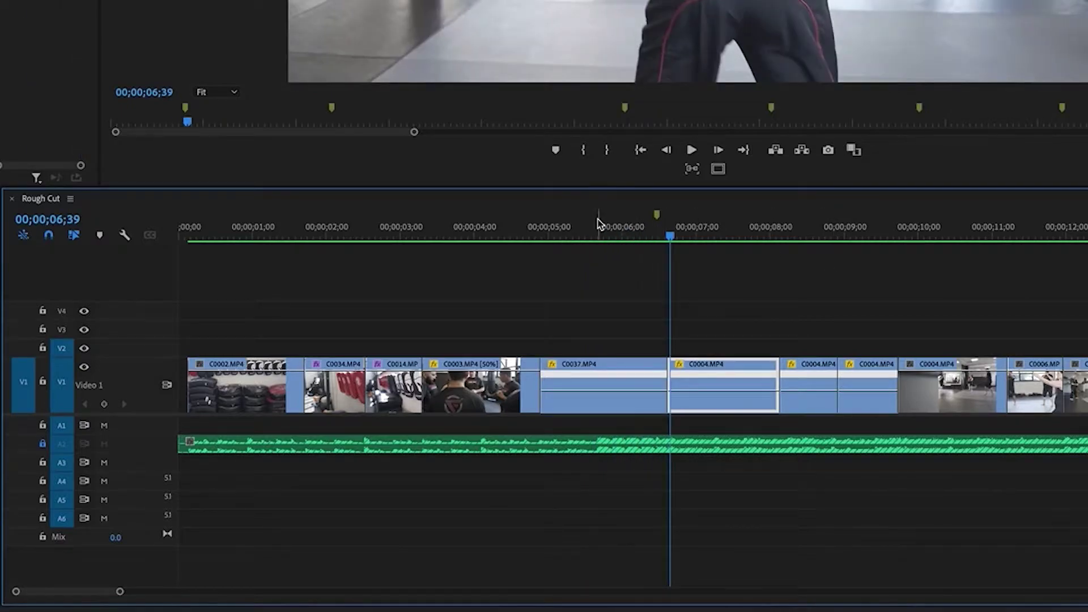
left_click(602, 235)
key("space")
left_click_drag(657, 239, 635, 237)
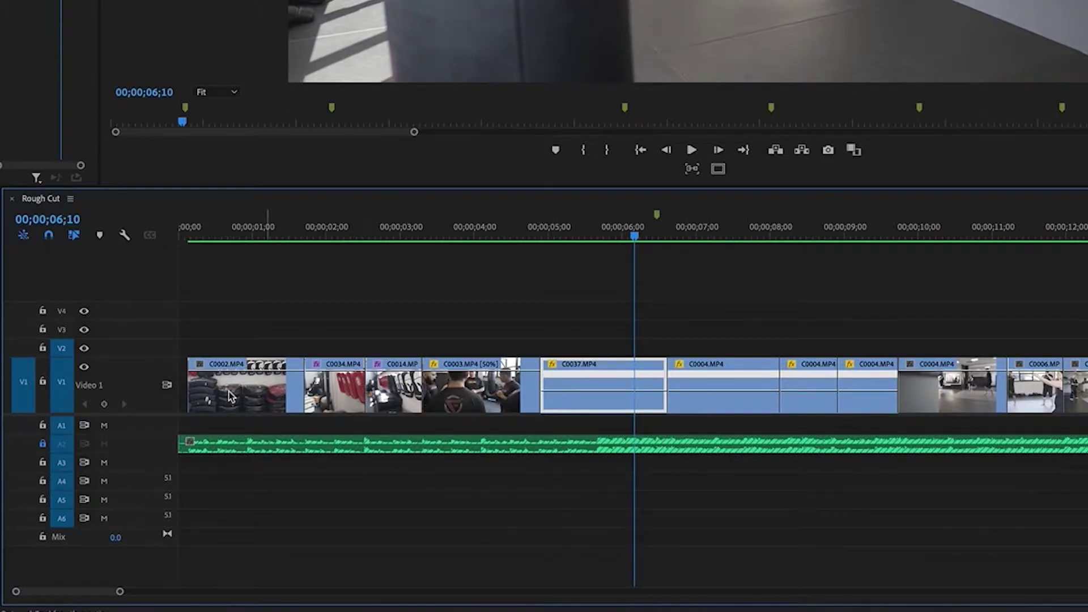
left_click(103, 404)
key("=")
key("=")
key("=")
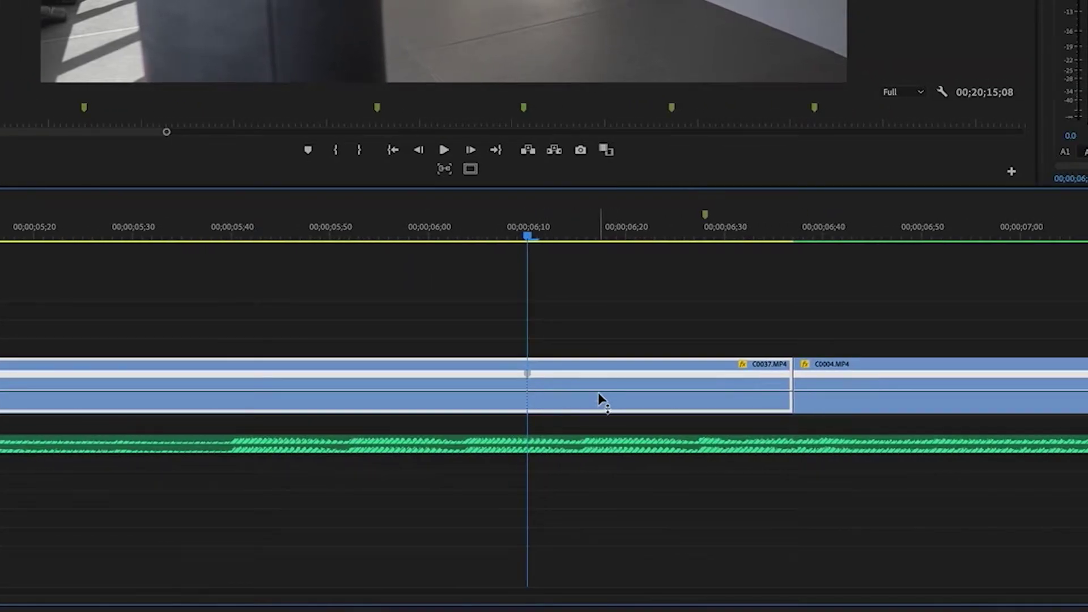
Raise the speed of C0037.MP4 after the keyframe to about 500% and extend its end back to C0004.MP4.
left_click_drag(599, 394, 598, 372)
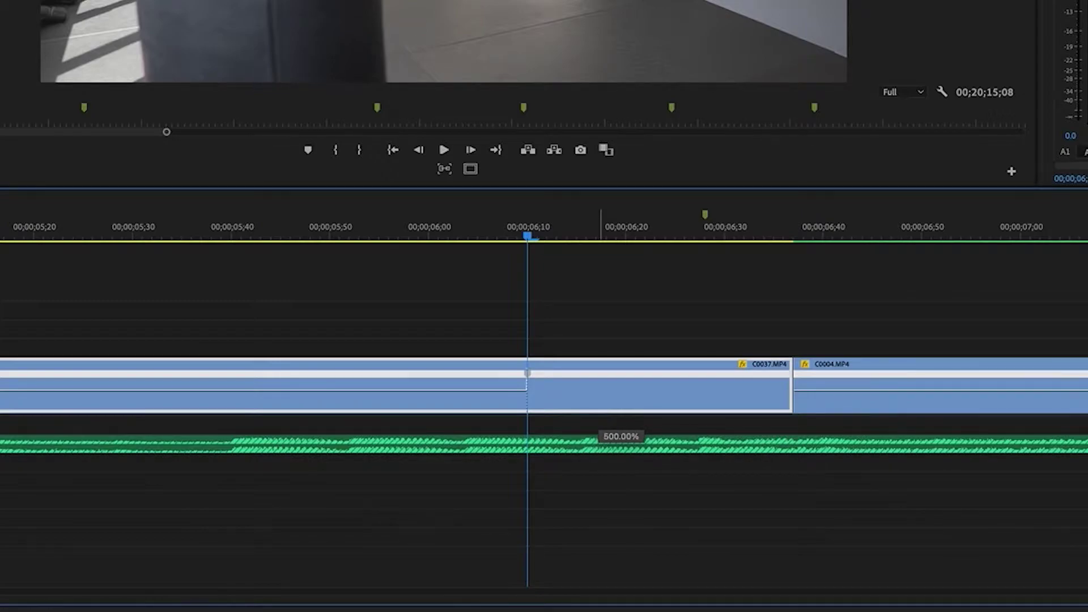
left_click_drag(598, 371, 600, 100)
key("Delete")
key("minus")
left_click_drag(165, 371, 948, 347)
left_click(588, 290)
key("equal")
key("minus")
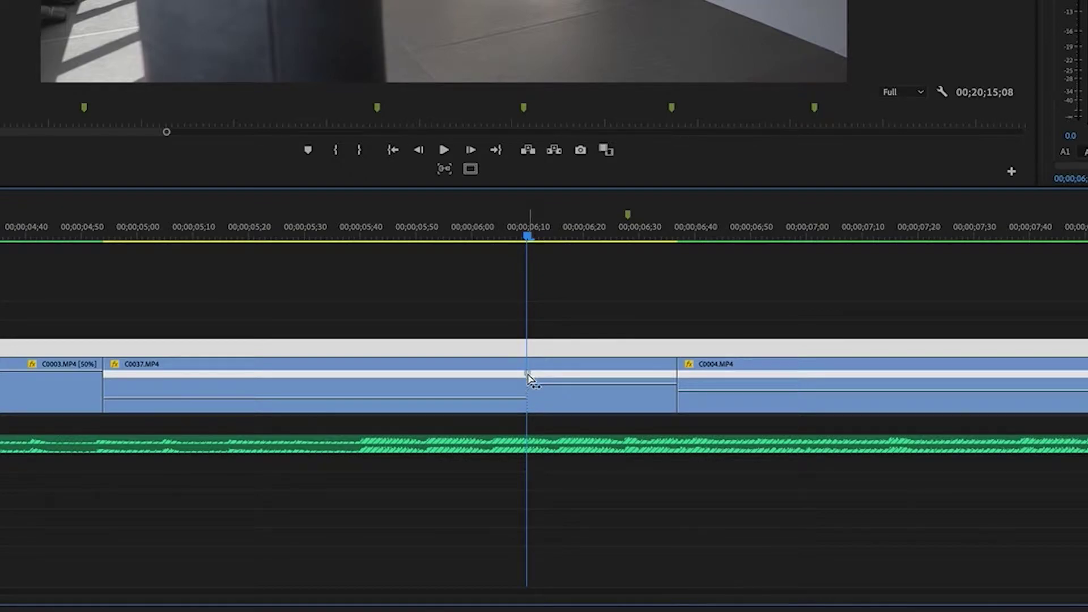
Split the speed keyframe on C0037.MP4 into a gradual ramp and play back the speed change.
left_click(529, 375)
left_click_drag(533, 379, 584, 377)
left_click_drag(532, 237, 459, 247)
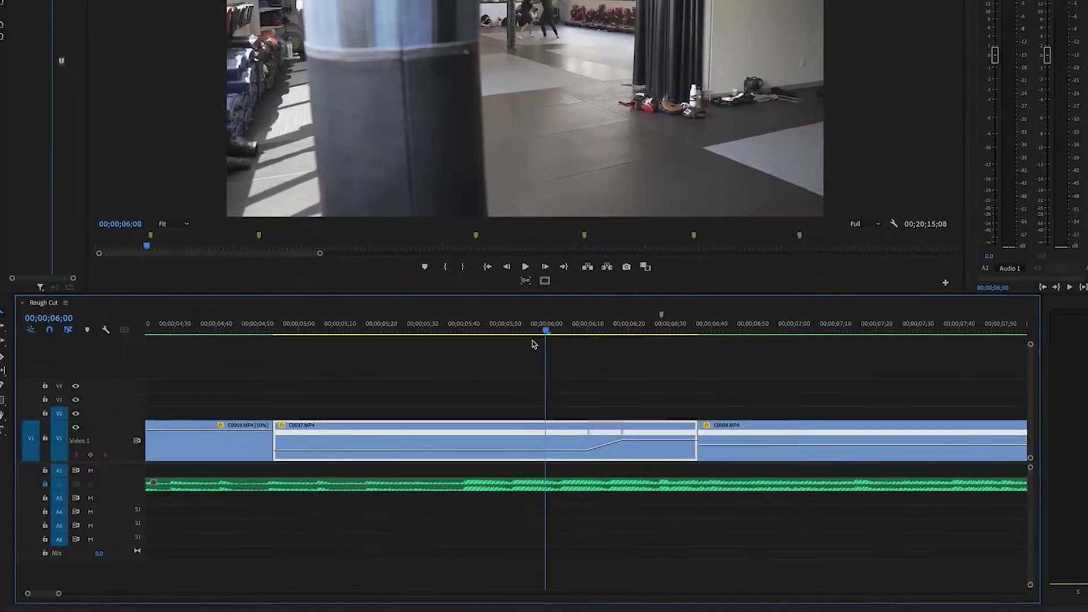
key("space")
key("space")
left_click(578, 324)
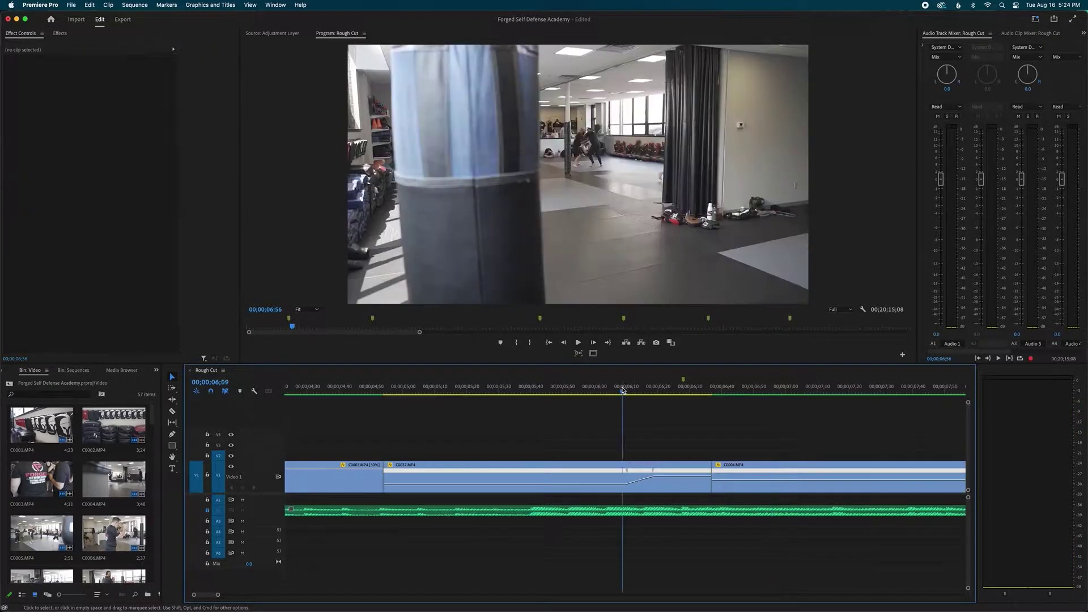
Increase the speed after the ramp on C0037.MP4 to 800% and play back the section.
left_click_drag(623, 391, 592, 391)
left_click_drag(677, 477, 677, 475)
left_click_drag(623, 384, 624, 374)
left_click_drag(287, 387, 980, 373)
left_click(507, 233)
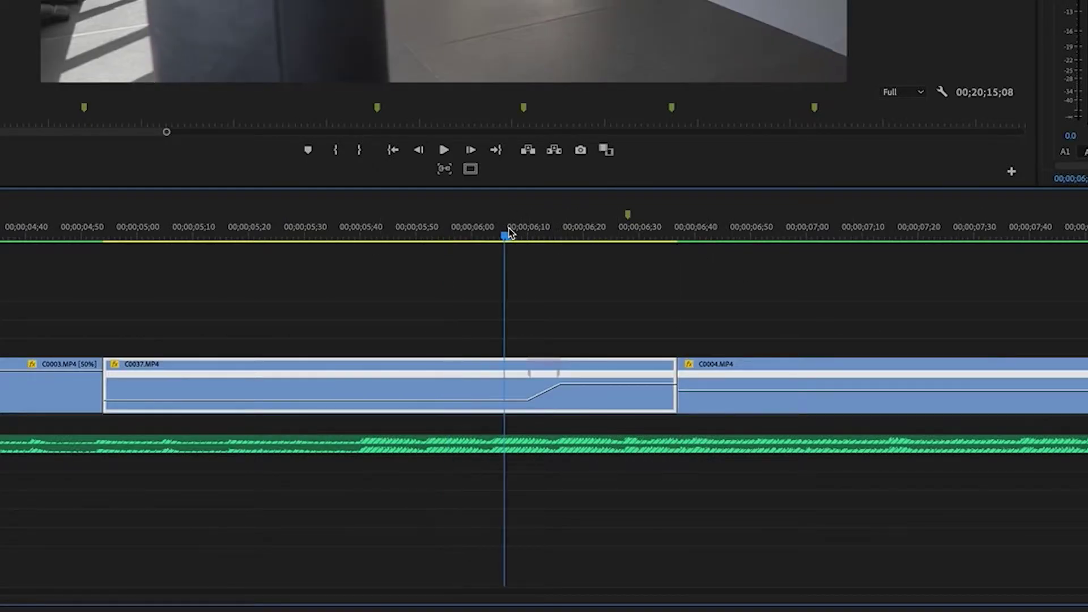
left_click_drag(509, 233, 480, 255)
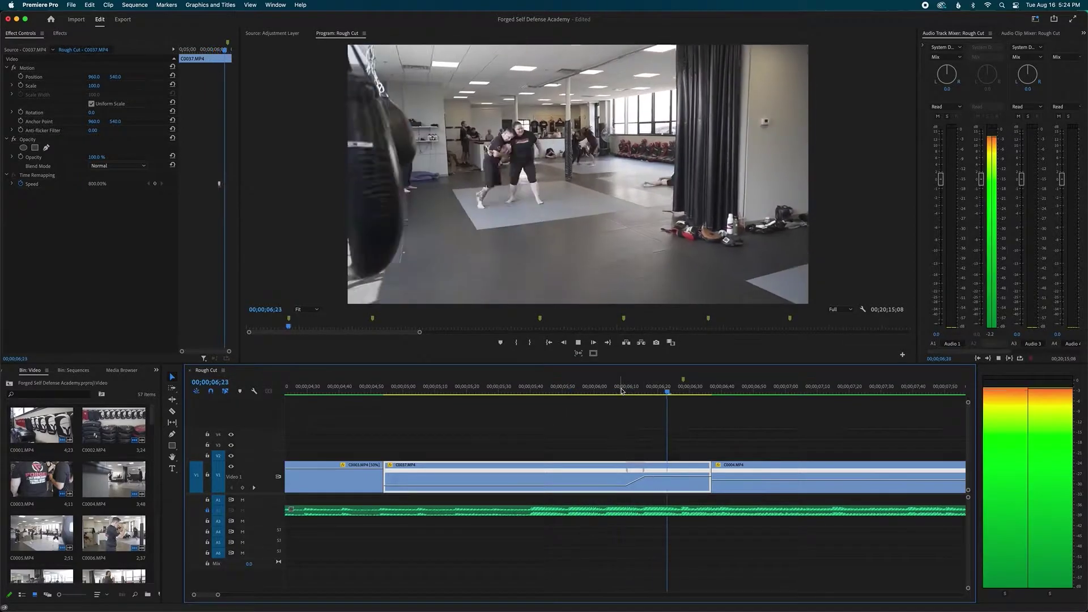
key("space")
Trim the end of C0037.MP4 back to the beat marker.
left_click_drag(644, 379, 686, 385)
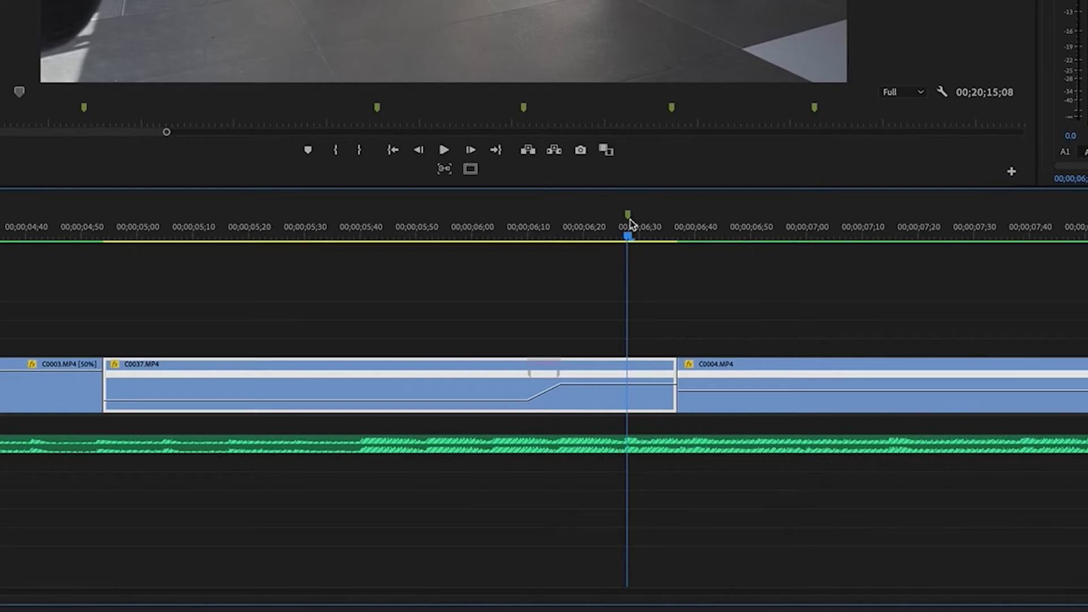
left_click_drag(672, 369, 627, 369)
key("minus")
key("minus")
Close the gap after C0037.MP4 by extending the start of the first C0004.MP4 clip to the marker, without shifting the clip.
left_click_drag(546, 369, 527, 372)
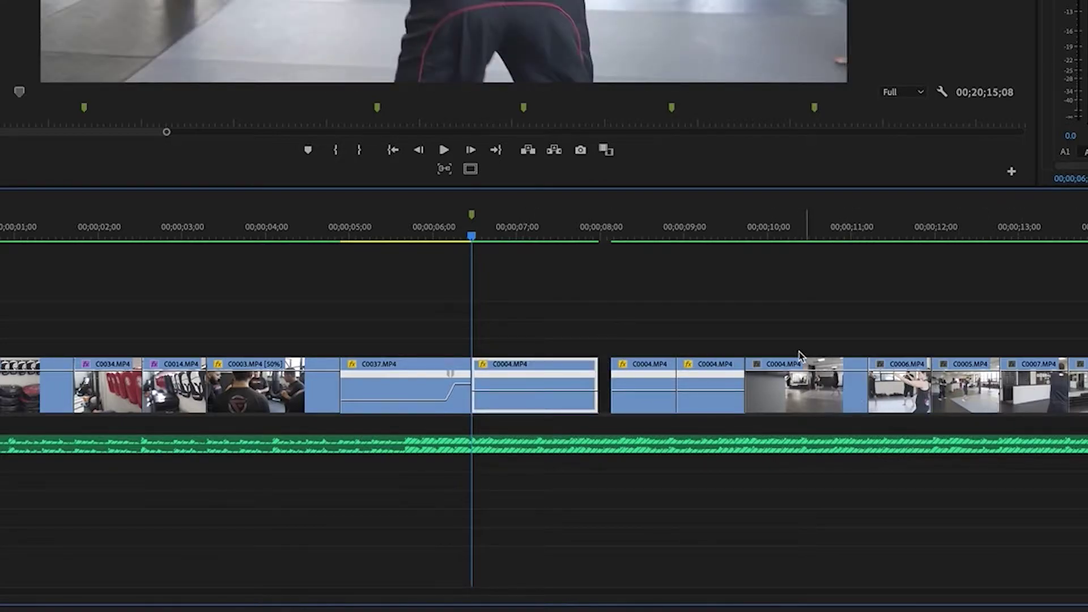
key("ctrl+z")
left_click(491, 371)
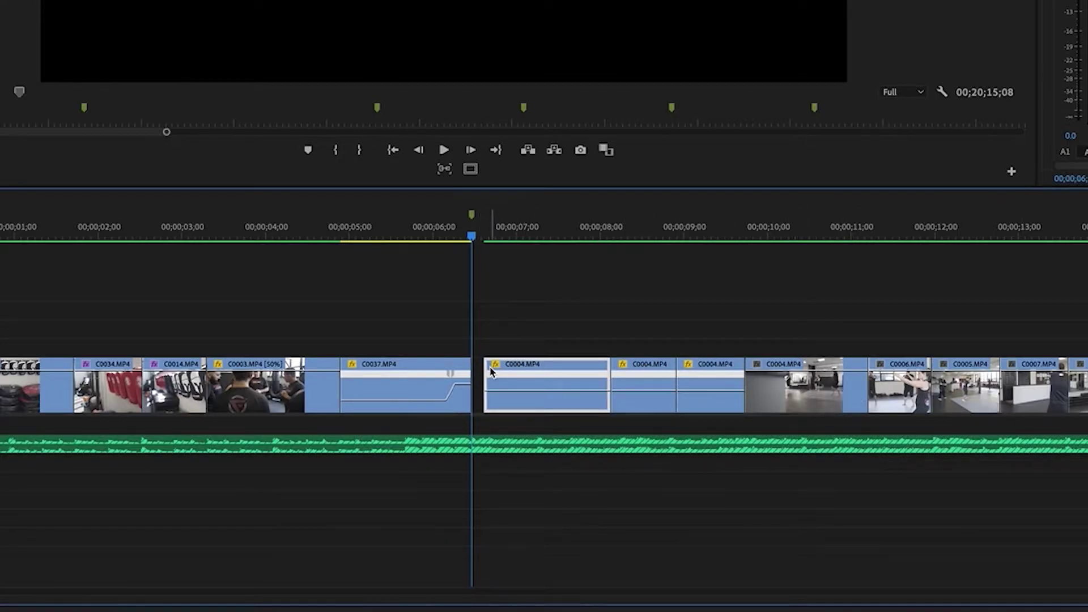
left_click_drag(491, 368, 478, 372)
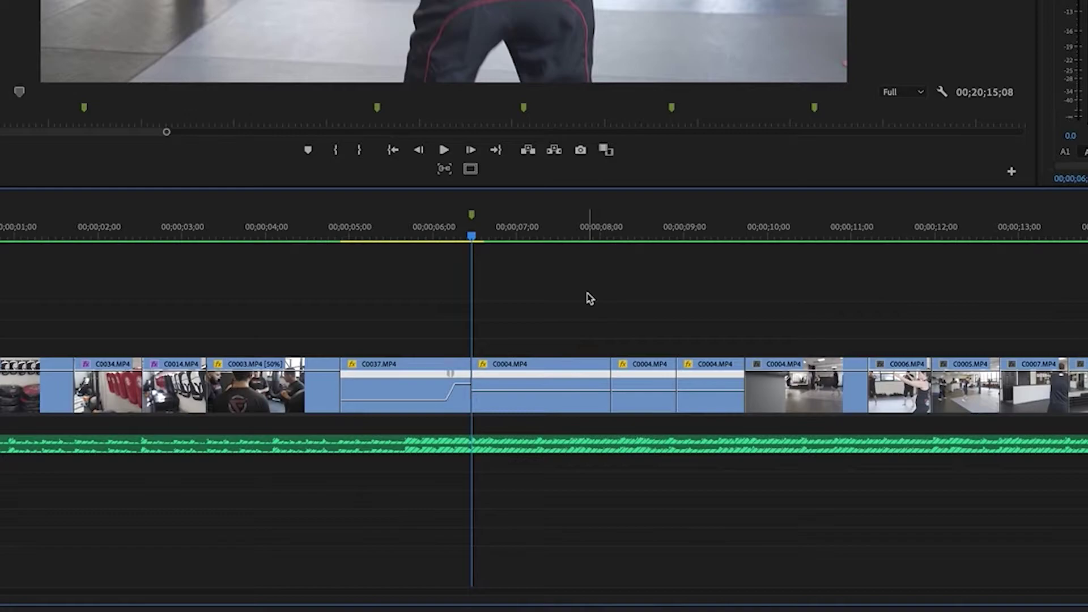
key("equal")
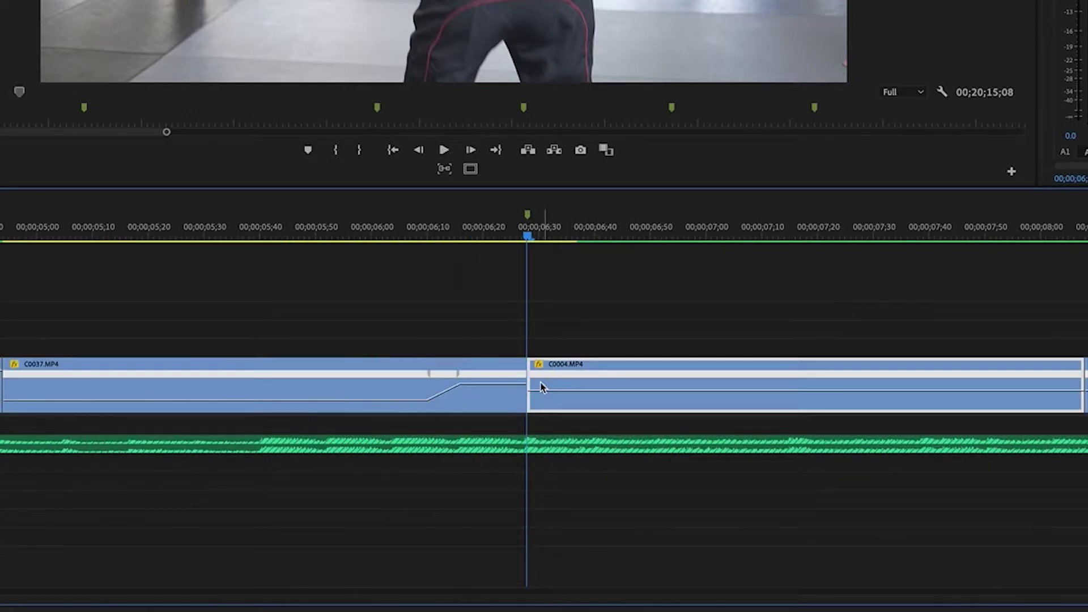
Play back the transition, move the speed ramp on C0037.MP4 slightly earlier, and extend the clip's end to meet C0004.MP4.
left_click_drag(541, 245, 371, 240)
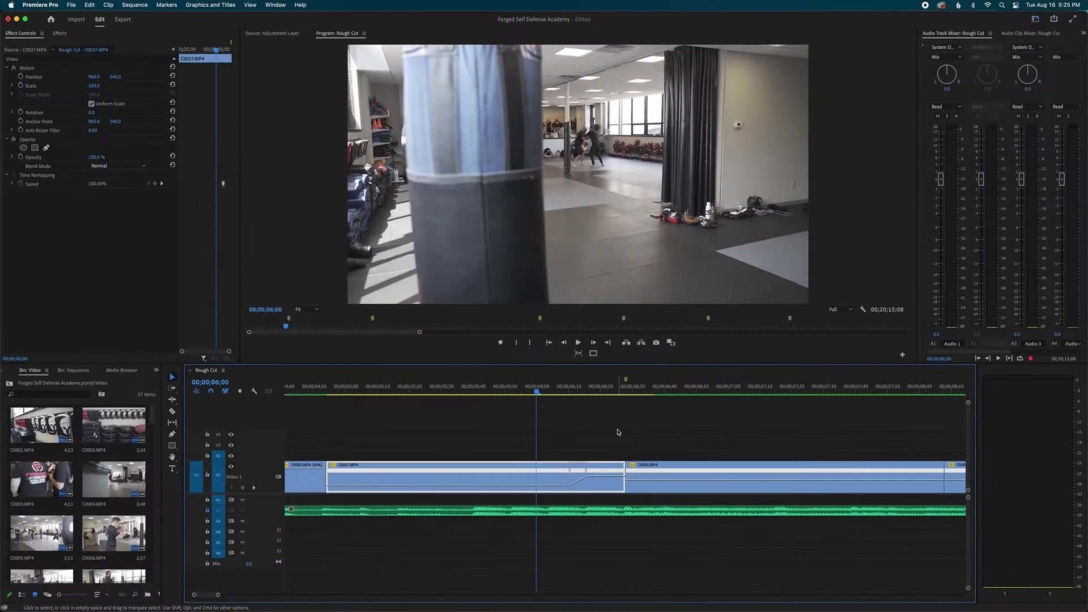
key("space")
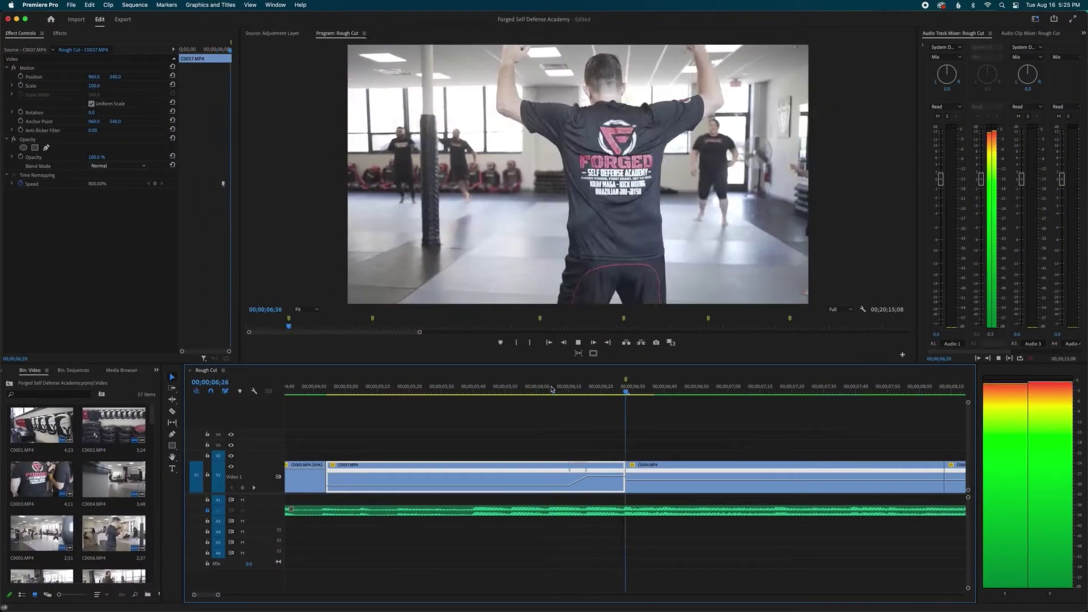
left_click(566, 473)
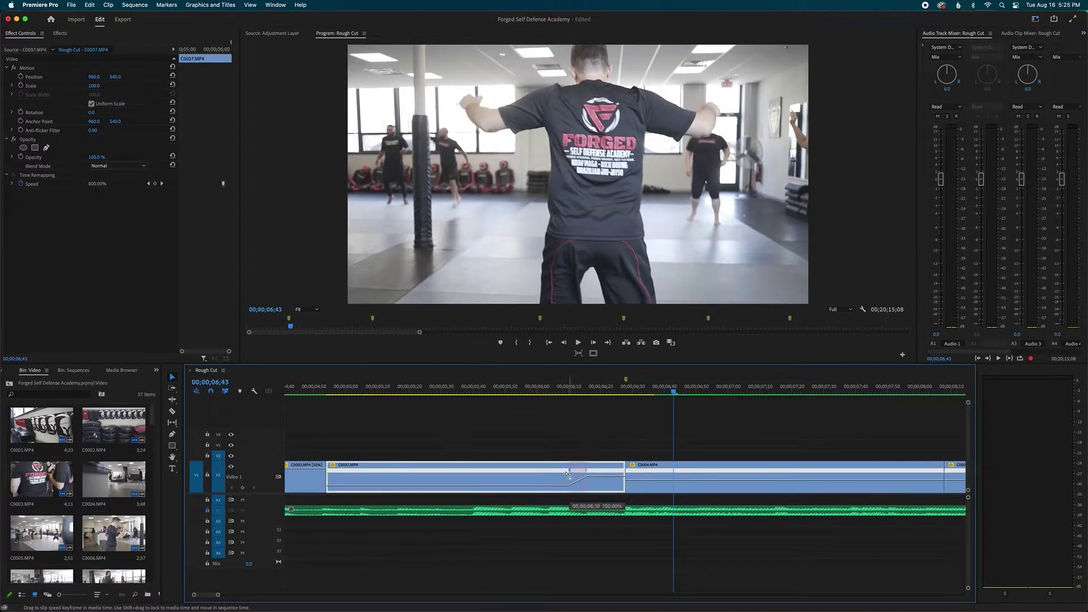
left_click_drag(559, 473, 556, 474)
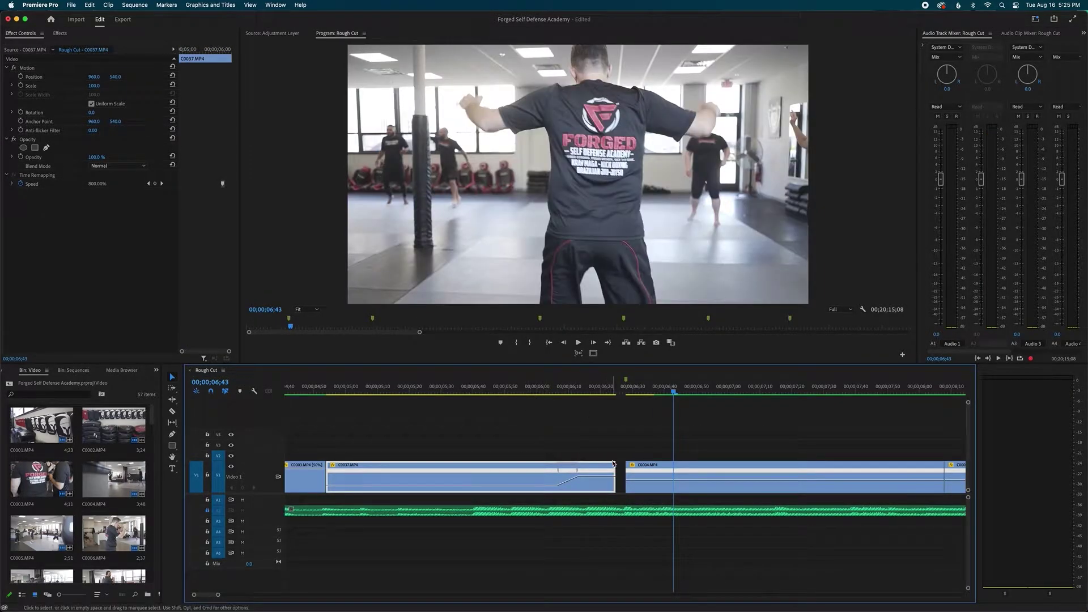
left_click_drag(621, 466, 629, 466)
key("space")
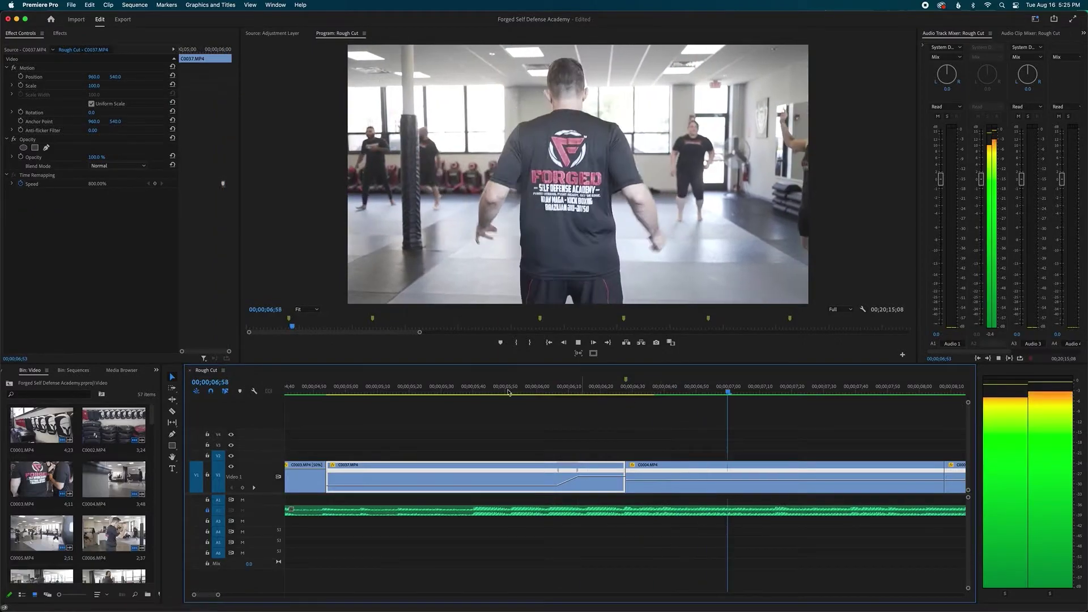
Smooth the speed ramp on C0037.MP4 into an S-shaped curve using the ramp's Bezier handle.
left_click(507, 392)
key("space")
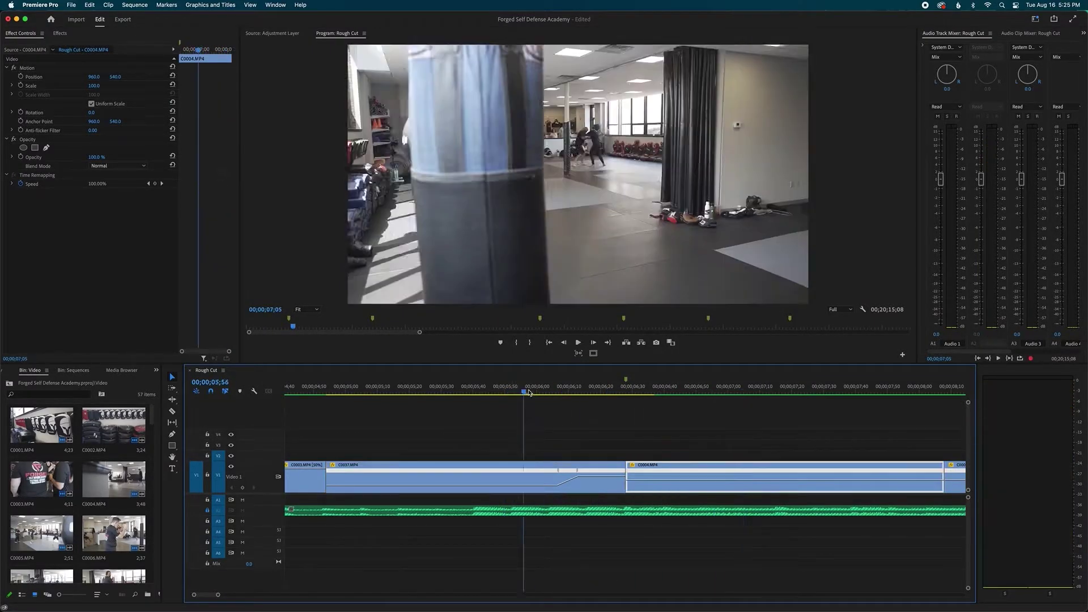
key("equal")
key("equal")
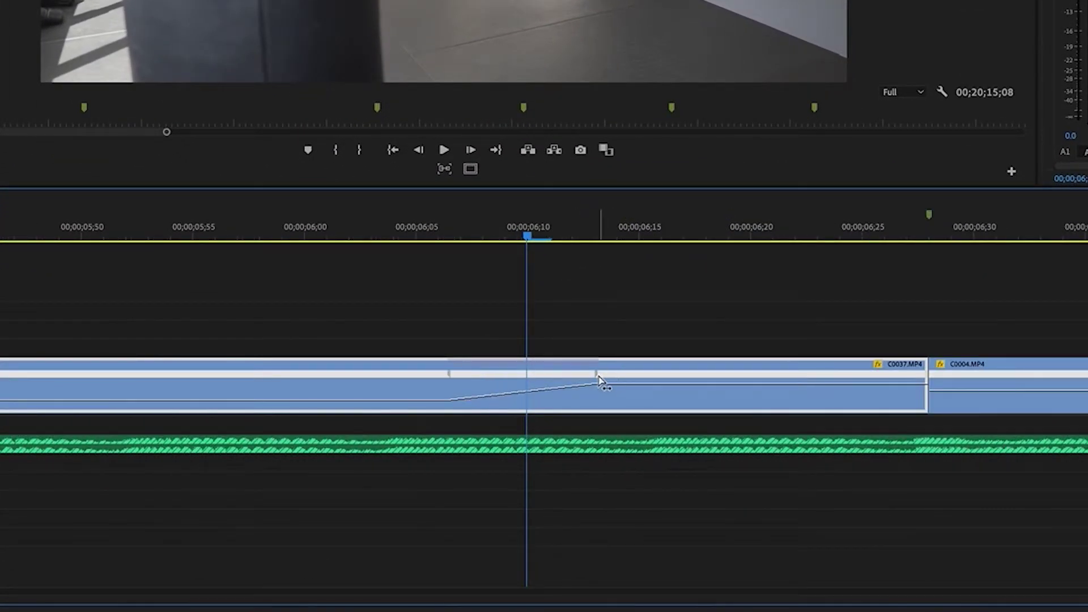
left_click(597, 377)
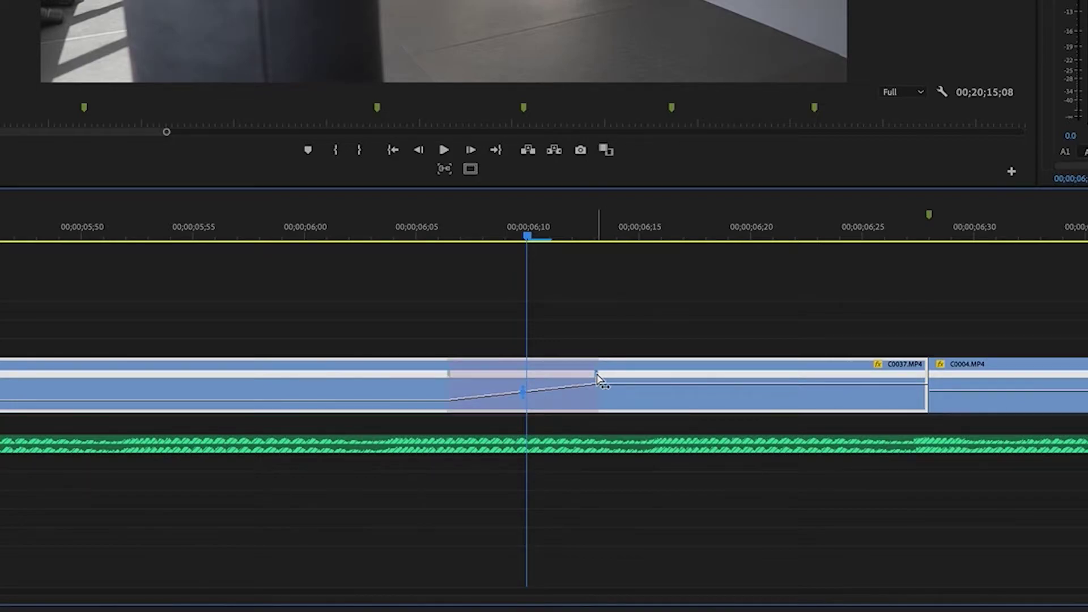
left_click(524, 391)
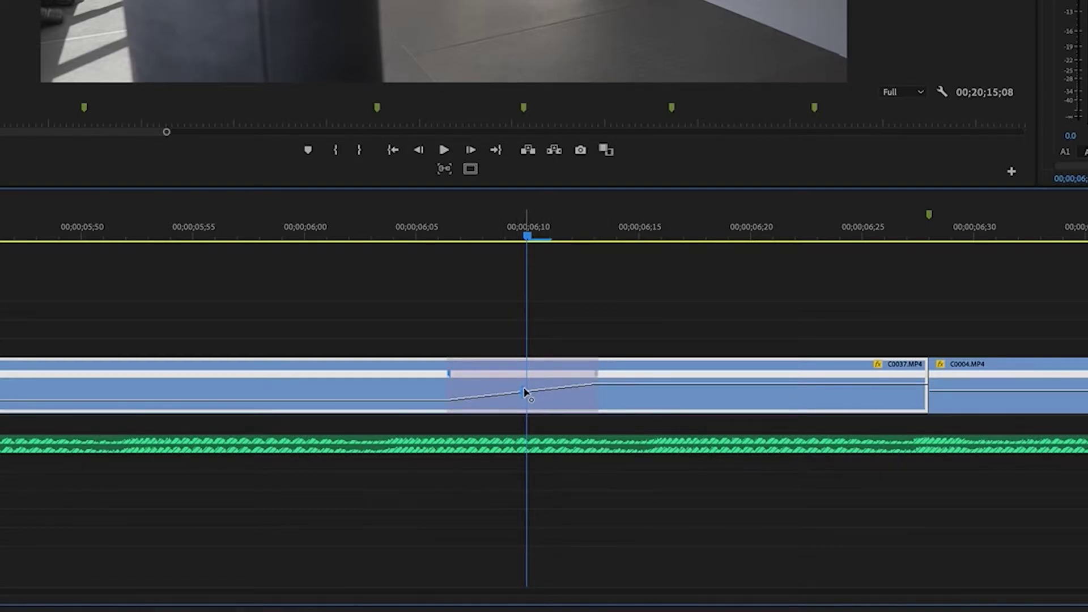
left_click_drag(555, 392, 594, 392)
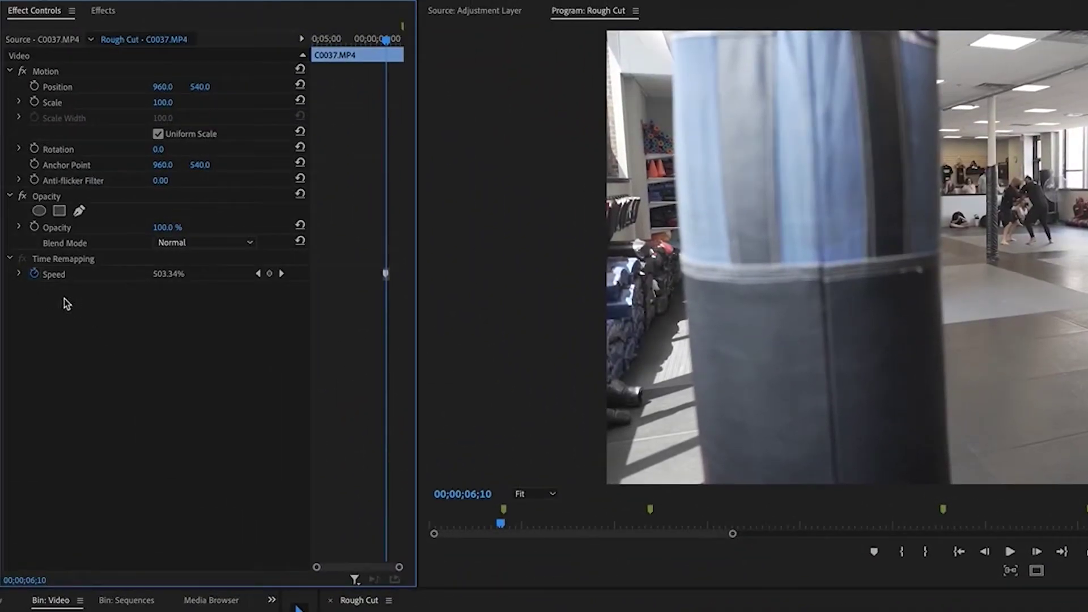
Expand the time remapping speed property of C0037.MP4 and examine the ramp's velocity graph up close.
left_click(54, 277)
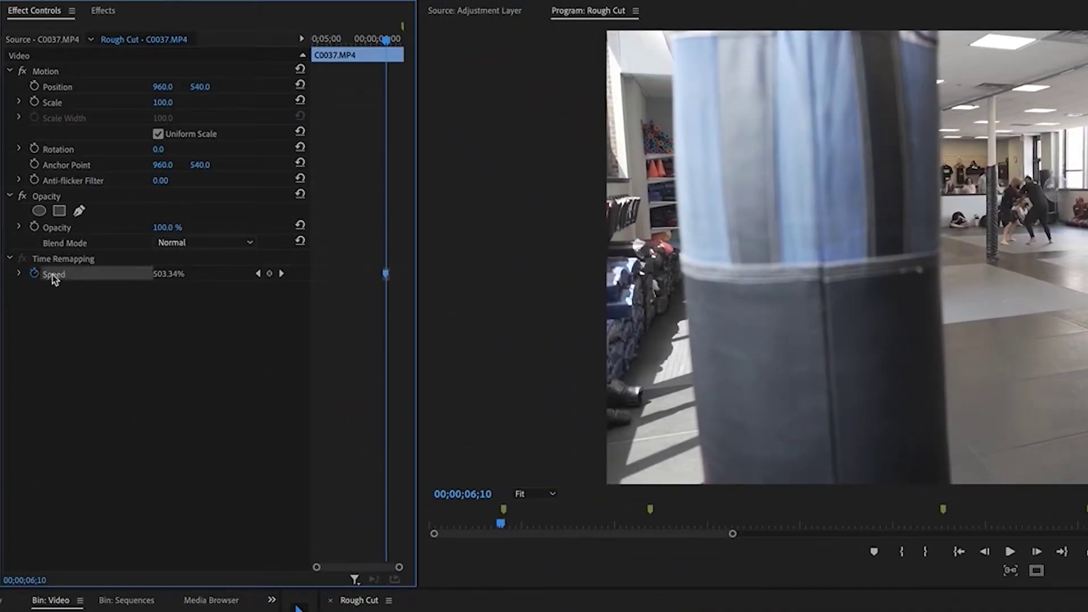
left_click(19, 274)
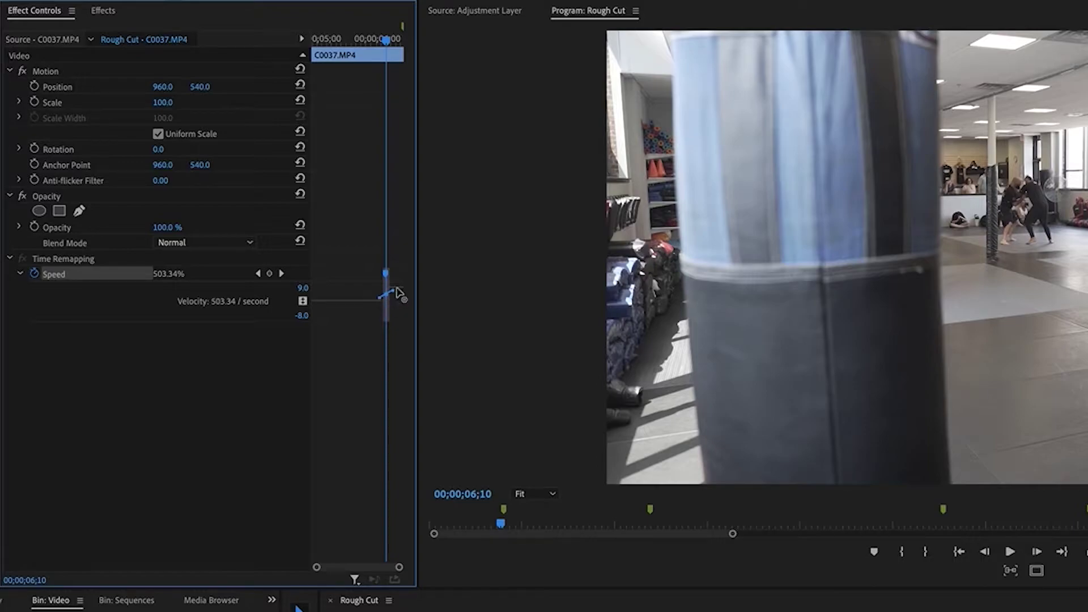
left_click_drag(399, 569, 348, 568)
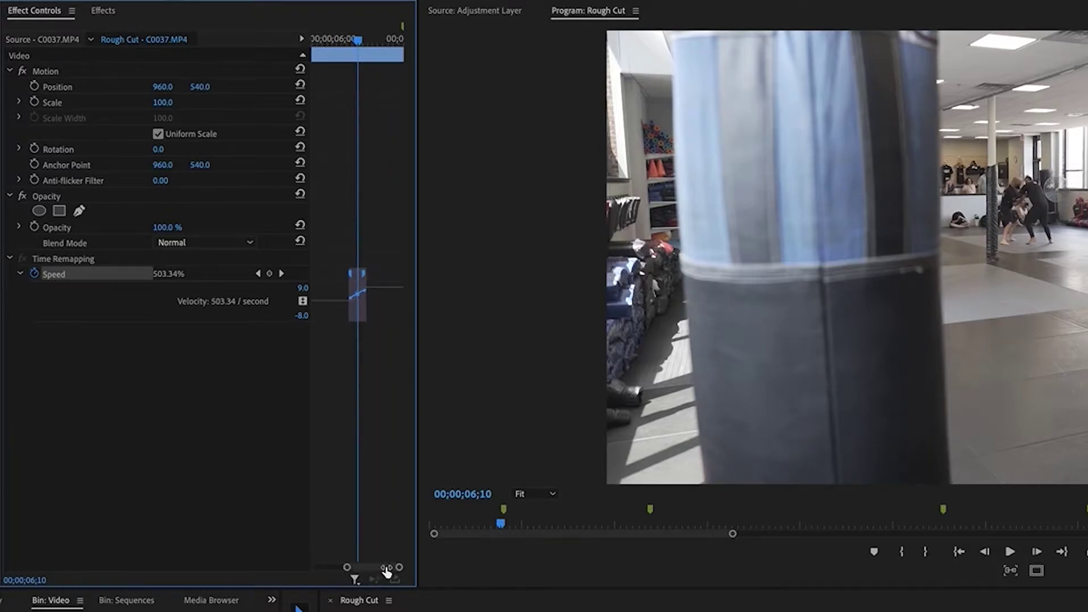
left_click(376, 292)
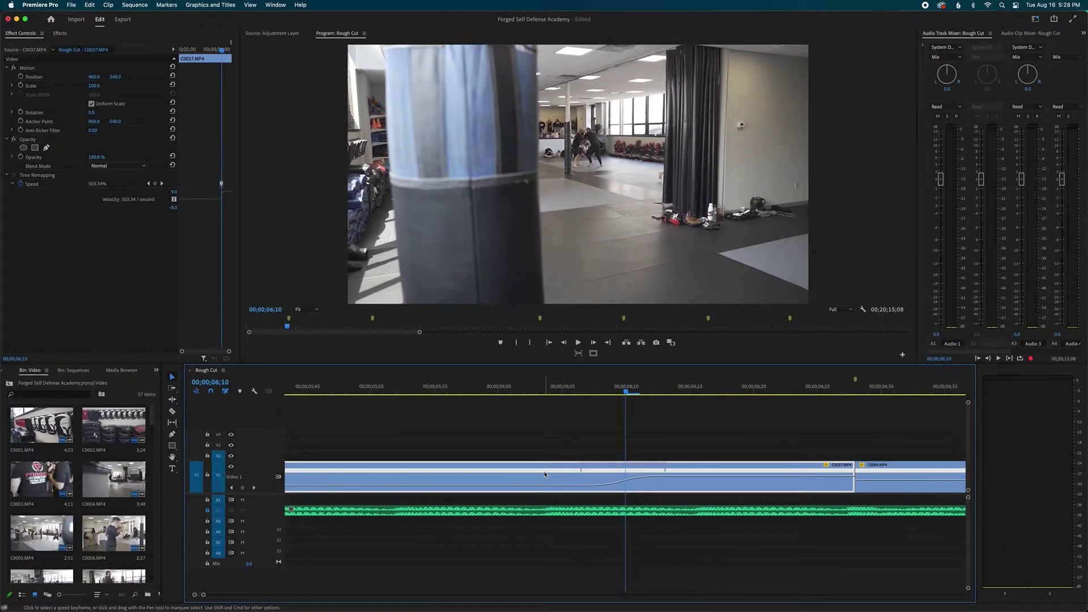
Play back the smoothed ramp and examine the motion across the cut from C0037.MP4 into C0004.MP4.
key("minus")
left_click_drag(622, 396, 483, 395)
key("space")
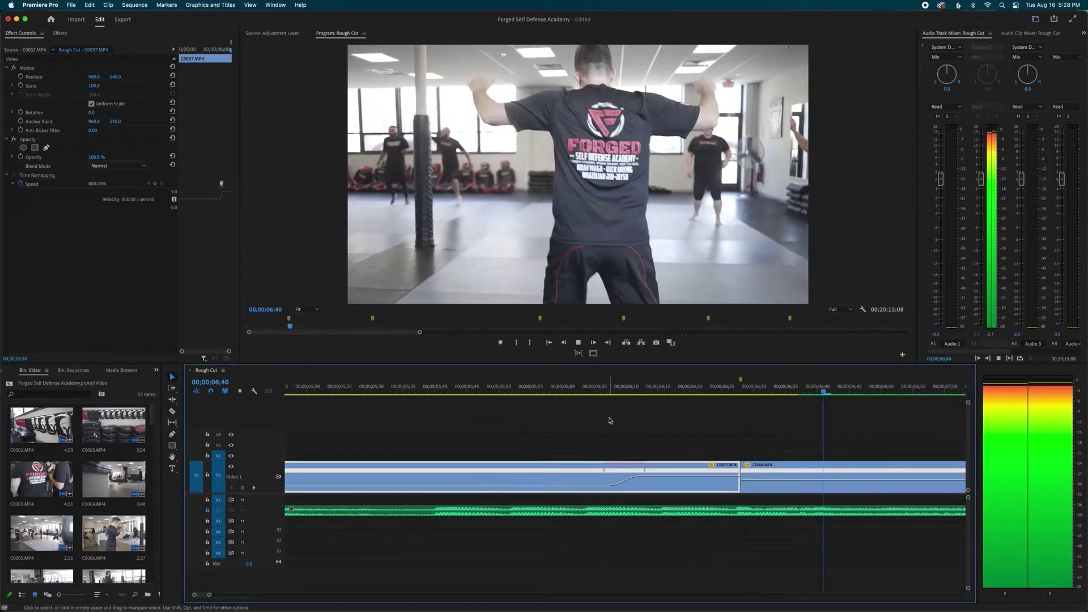
key("space")
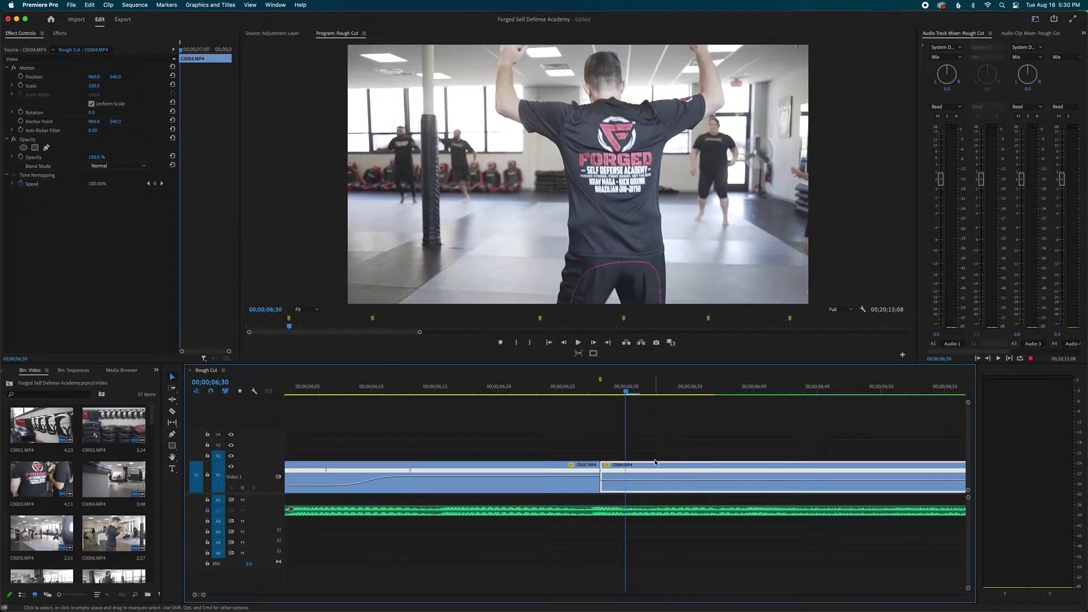
left_click_drag(610, 390, 473, 395)
key("space")
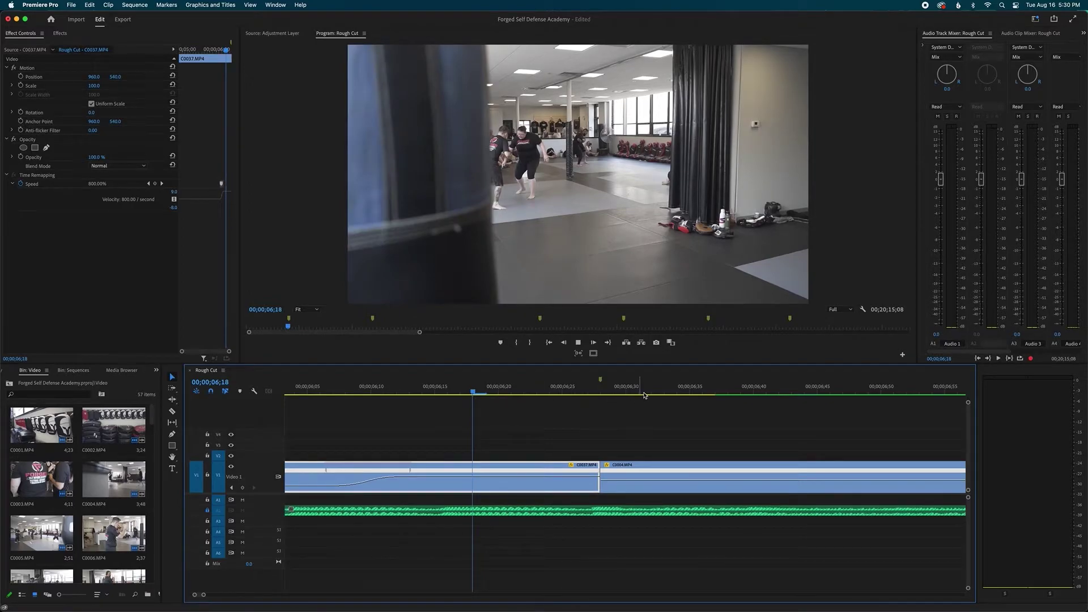
key("space")
left_click_drag(562, 385, 705, 388)
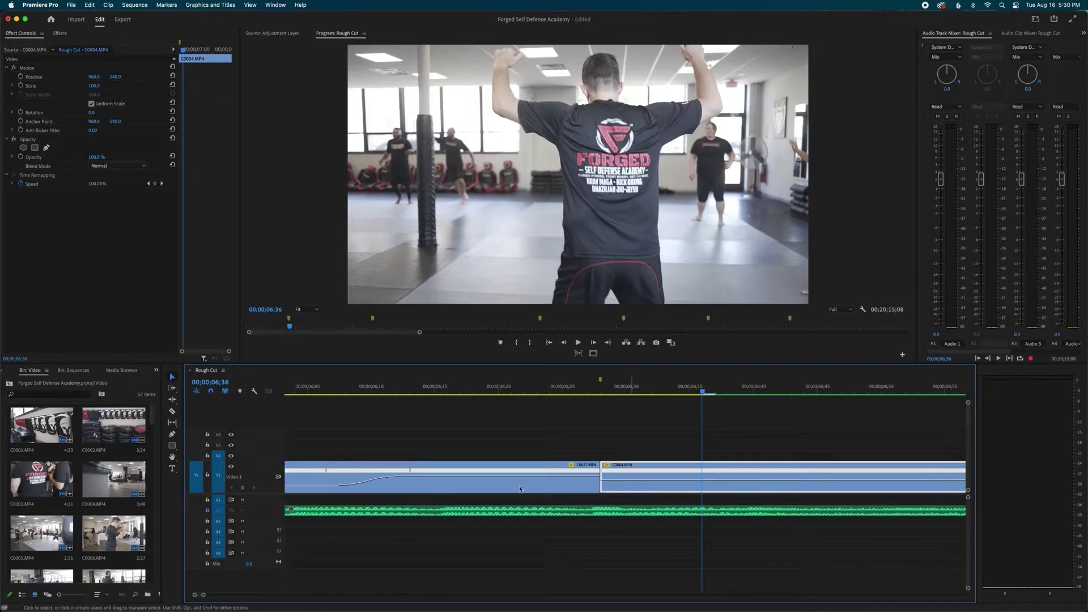
Raise the speed at the start of the first C0004.MP4 clip to 800% and extend the clip's end to meet the next clip.
left_click(493, 489)
left_click_drag(375, 391, 756, 406)
key("minus")
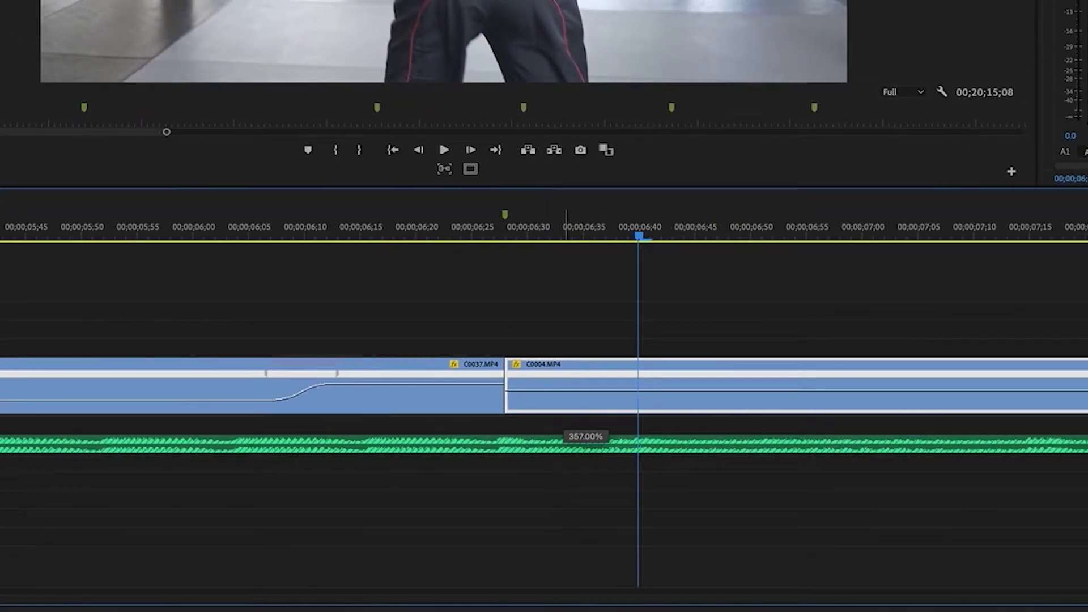
key("minus")
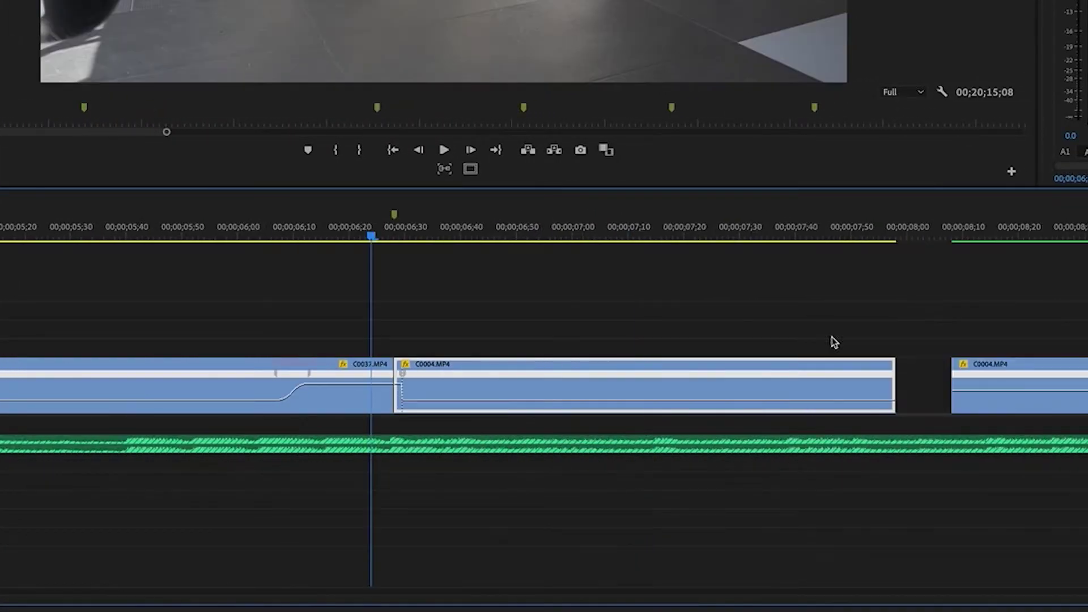
left_click(865, 226)
left_click_drag(690, 377, 746, 377)
Move the speed keyframe on C0004.MP4 to about 00;00;06;39 and split it into a gradual slowdown ramp.
left_click_drag(399, 371, 374, 306)
left_click(372, 235)
key("equal")
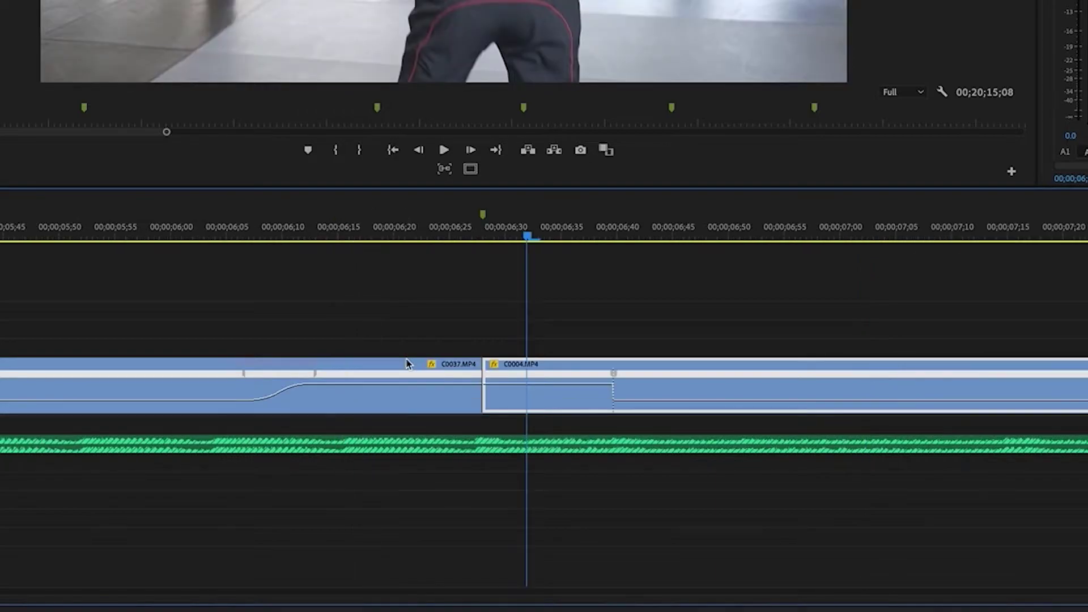
left_click_drag(613, 375, 577, 380)
Play back the transition with speed ramps on both sides of the cut.
key("minus")
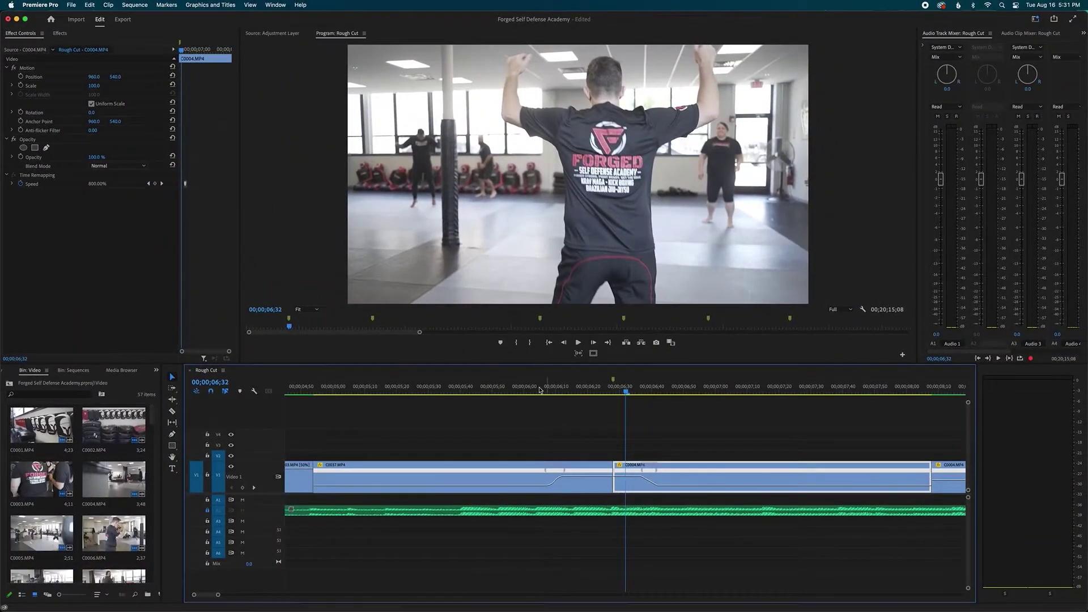
left_click(371, 235)
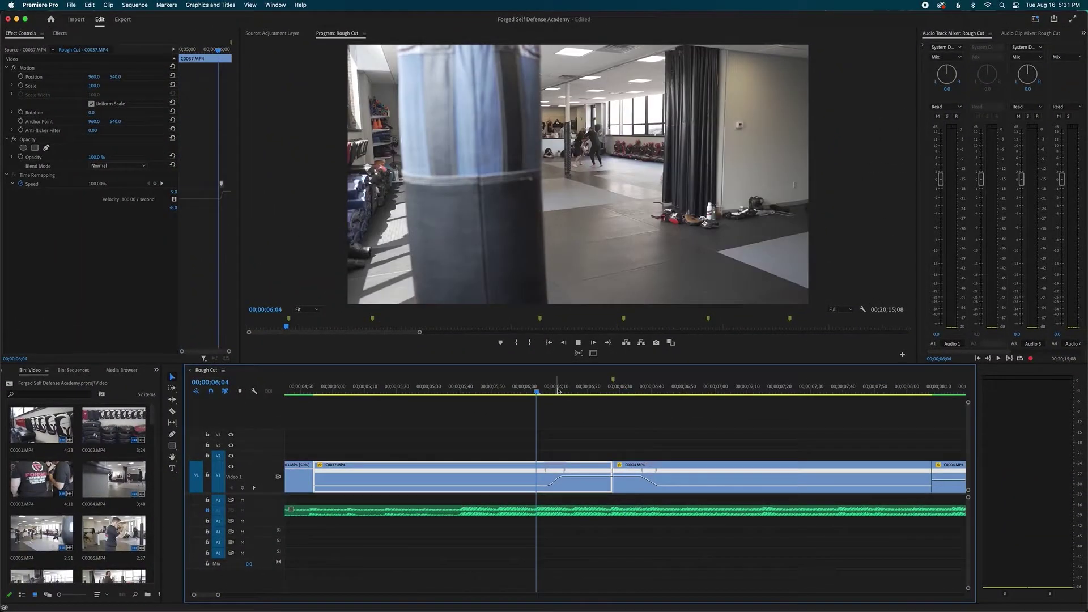
left_click(661, 432)
key("space")
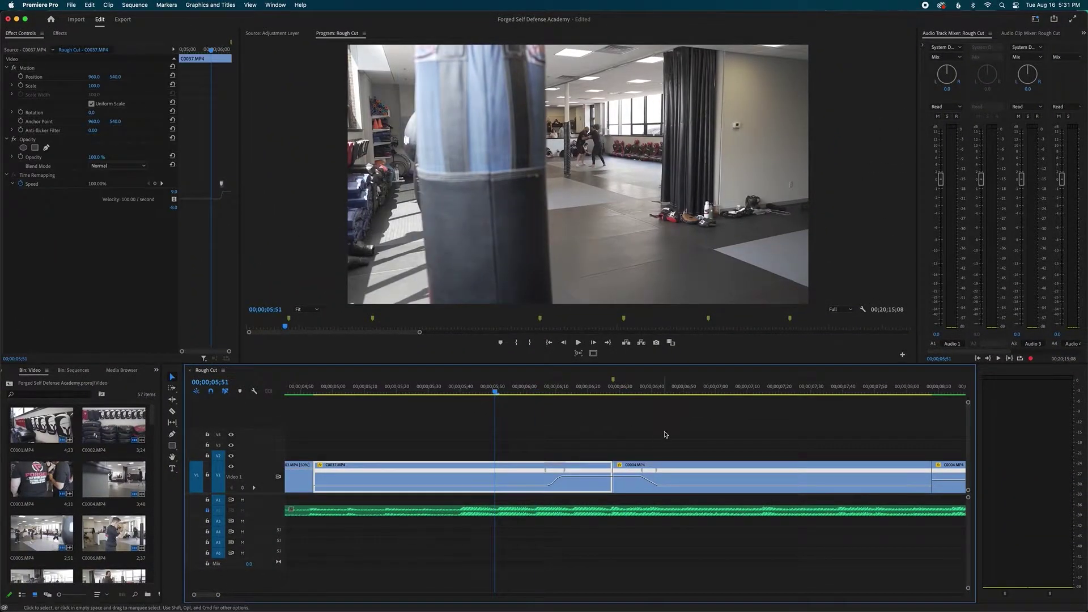
key("space")
Move the start of the C0004.MP4 speed ramp earlier and pull in its end to shorten the slowdown.
scroll(644, 423, "right", 1)
left_click_drag(590, 389, 614, 391)
key("=")
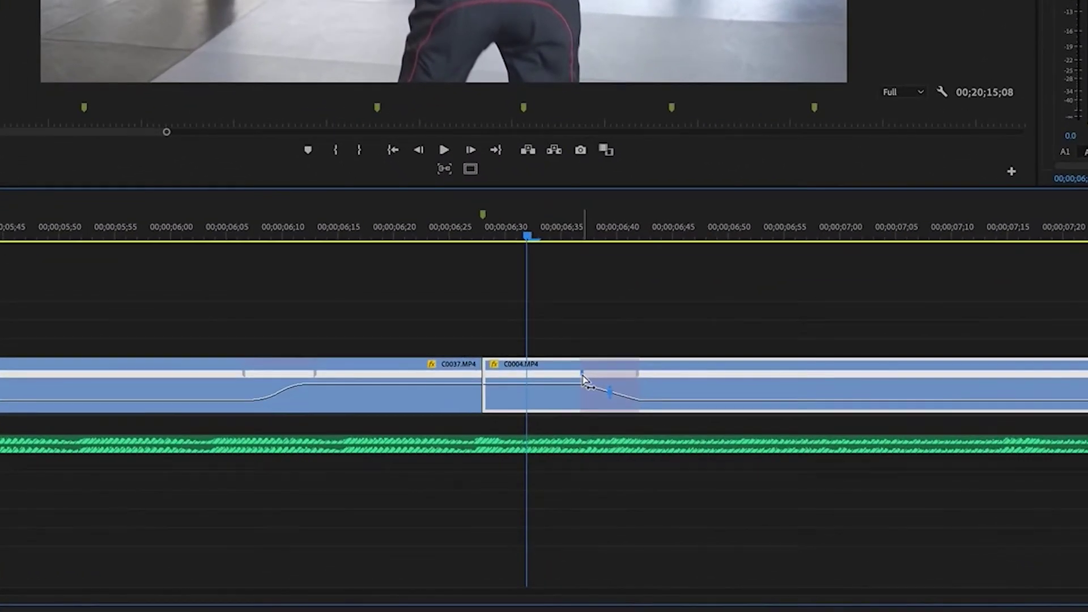
left_click_drag(660, 474, 642, 472)
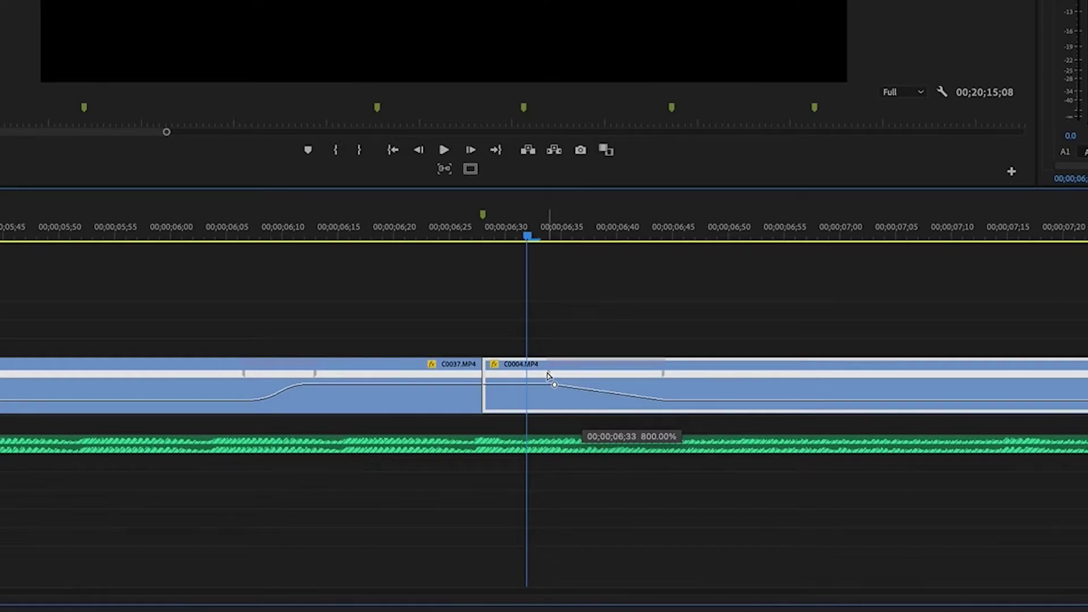
left_click_drag(548, 376, 553, 378)
left_click_drag(666, 379, 588, 384)
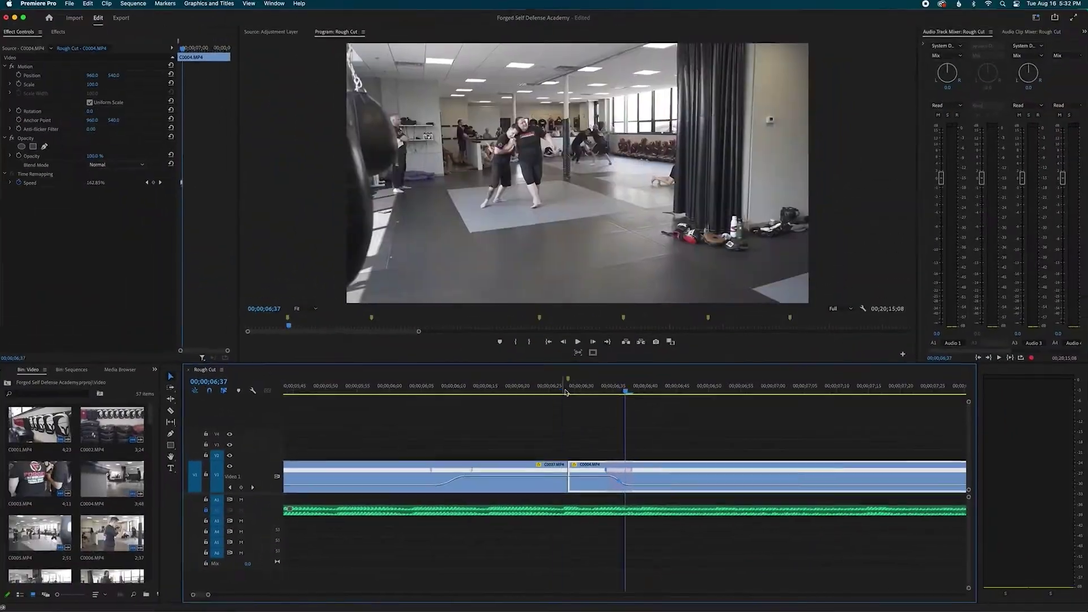
Play back the transition to check the shortened slowdown on C0004.MP4.
left_click(222, 225)
key("space")
key("space")
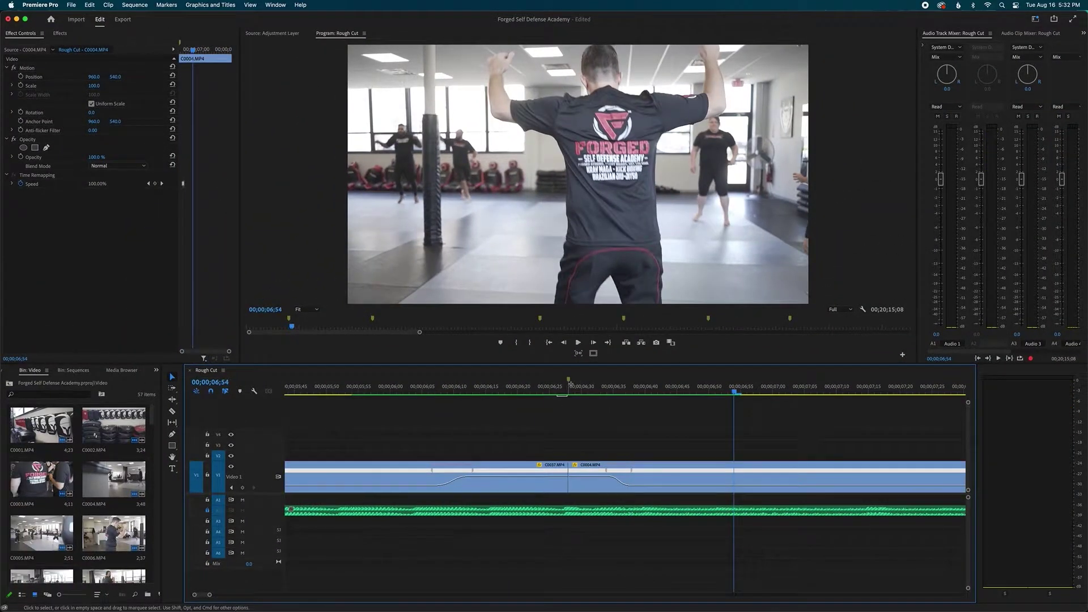
Lower the speed before the ramp on the first C0004.MP4 clip to 504%.
left_click(594, 391)
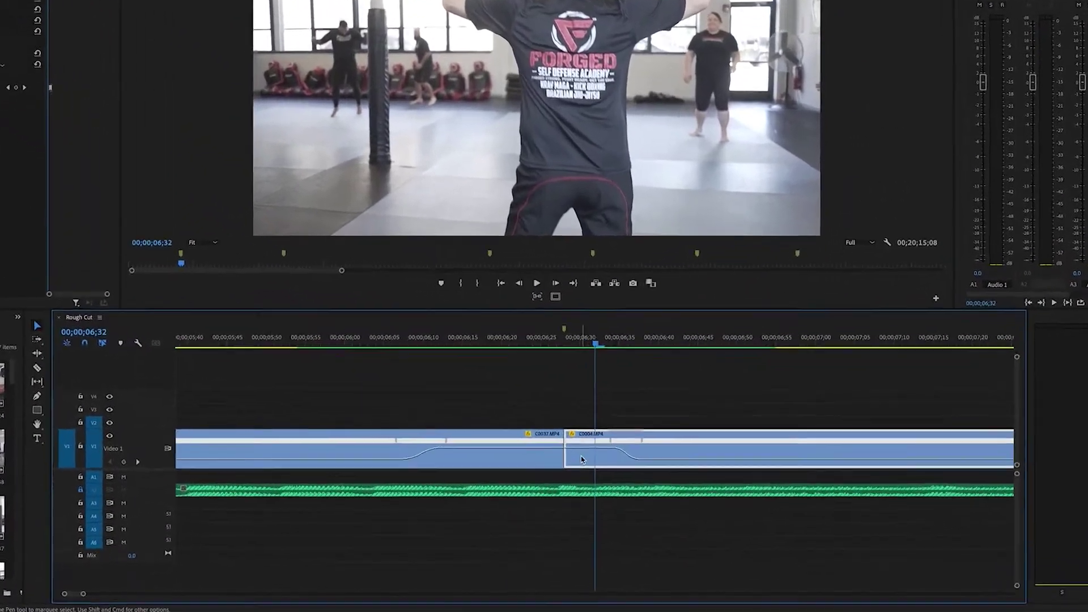
key("=")
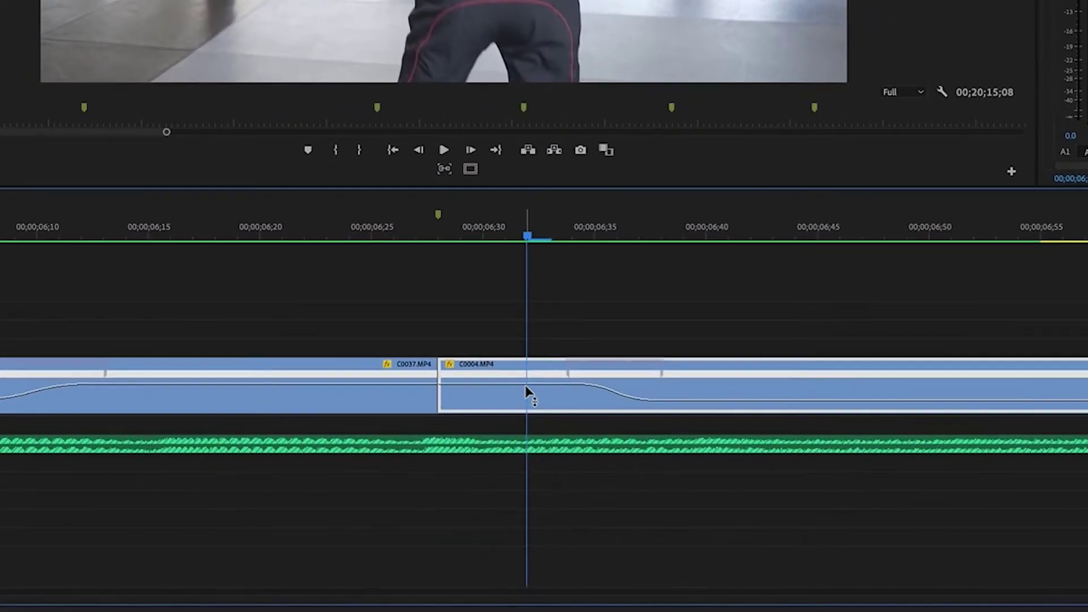
left_click_drag(625, 476, 625, 478)
Play back the section around the cut to judge the slower opening of C0004.MP4.
left_click_drag(528, 385, 548, 390)
key("-")
key("-")
key("space")
left_click(549, 390)
key("space")
key("space")
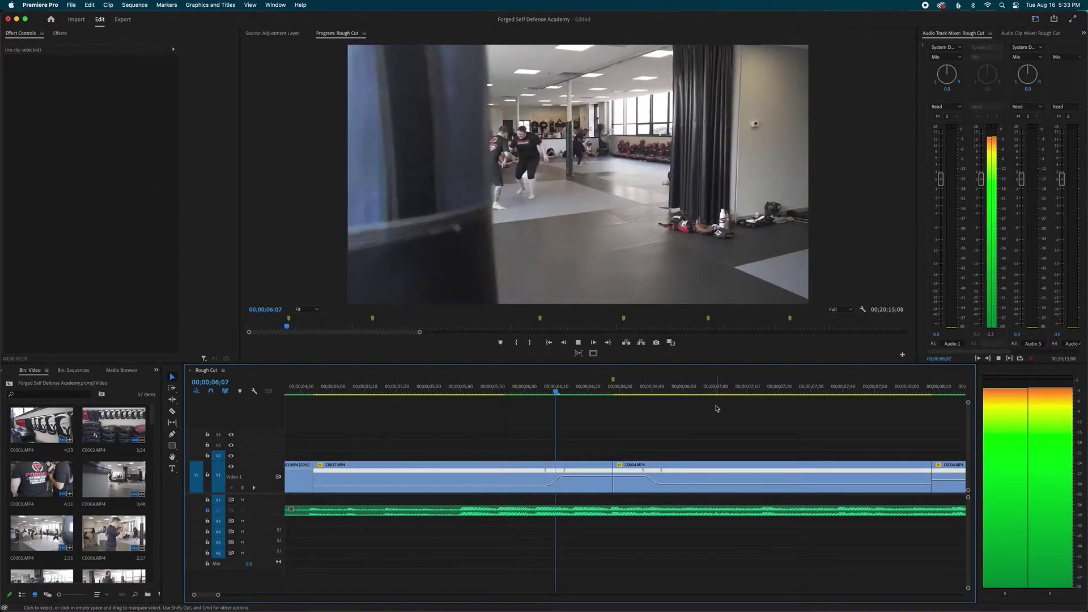
Shift both ends of the speed ramp on C0004.MP4 earlier, closer to the cut.
left_click(584, 391)
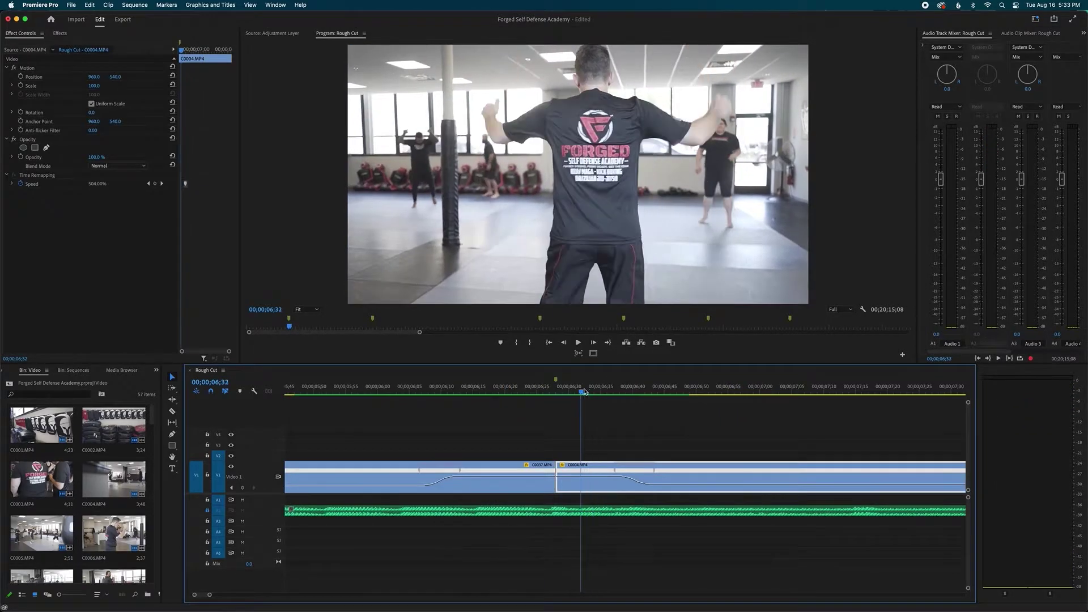
left_click_drag(584, 391, 607, 392)
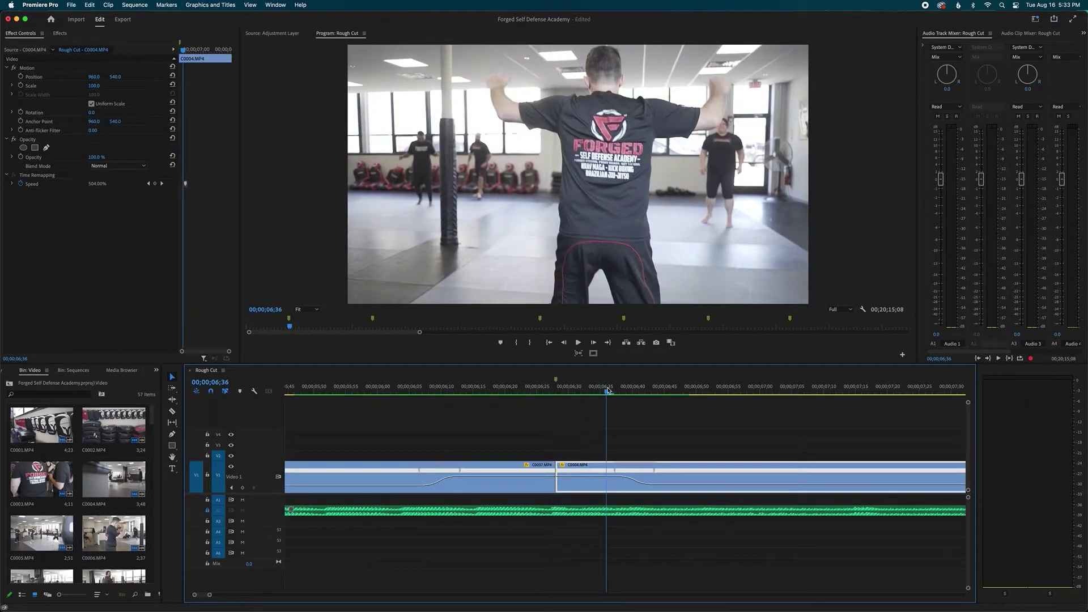
left_click_drag(617, 476, 597, 474)
left_click_drag(668, 471, 642, 475)
Lower the speed before the ramp on C0004.MP4 to about 408%.
left_click_drag(561, 391, 594, 392)
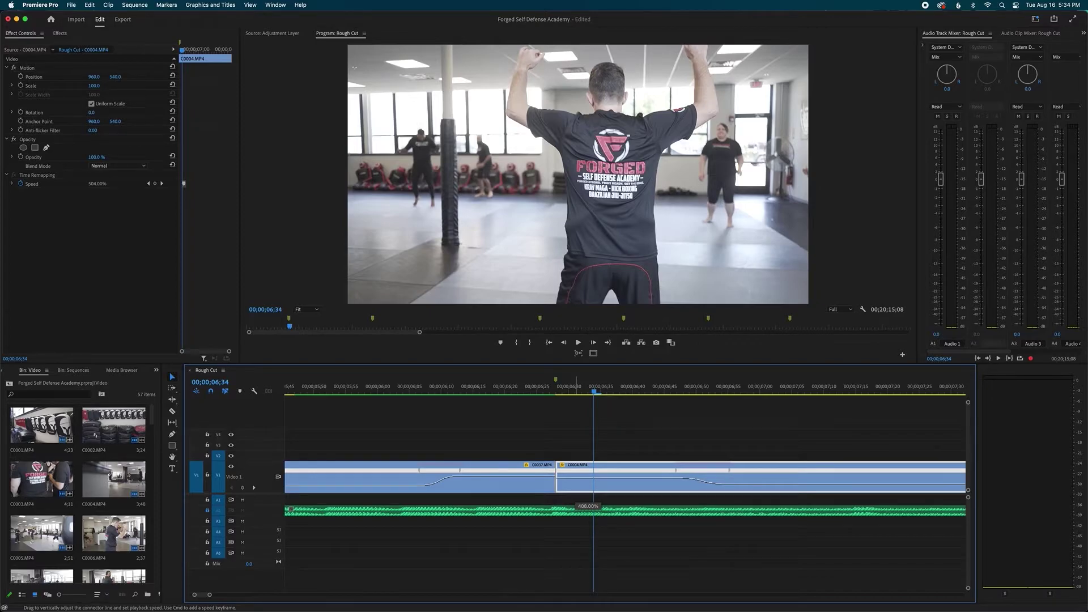
left_click_drag(577, 524, 577, 524)
left_click_drag(594, 392, 643, 394)
Play back the transition from C0037.MP4 into C0004.MP4 to check the adjusted ramps.
key("minus")
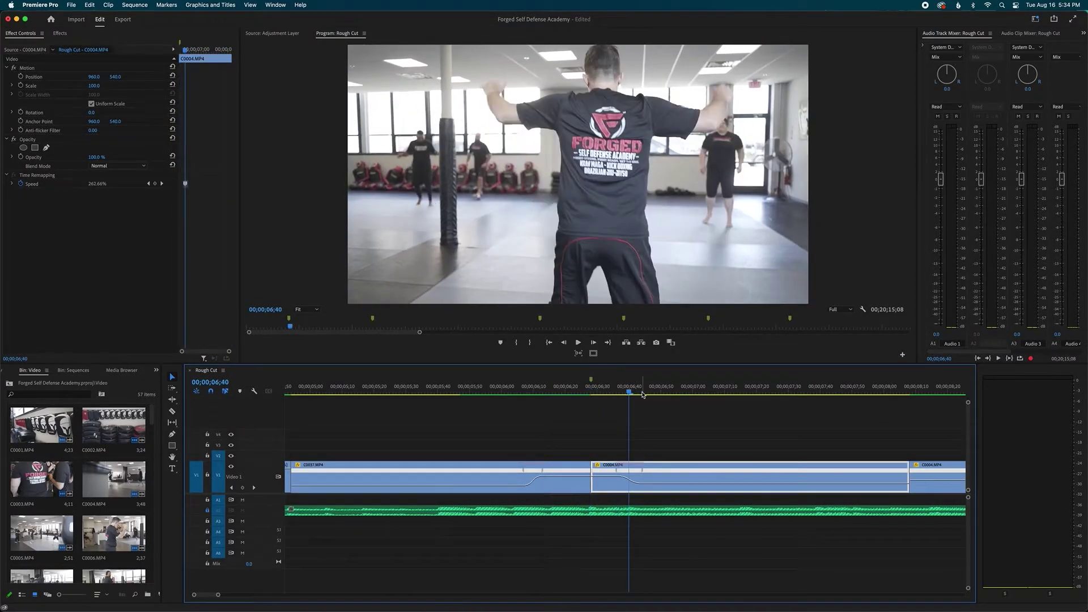
left_click(520, 391)
key("space")
key("space")
left_click(486, 390)
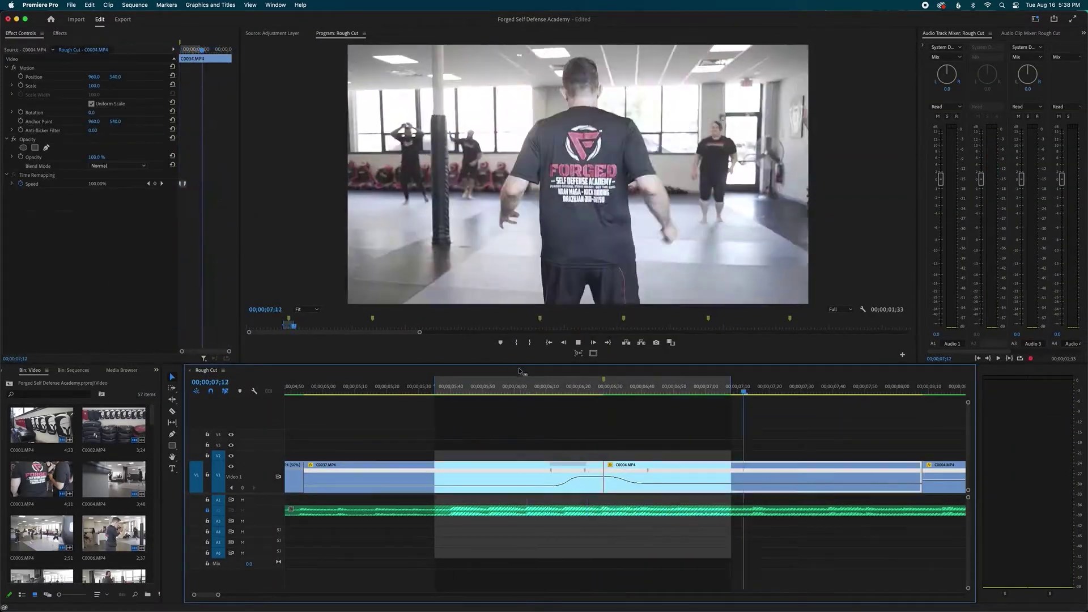
Play the transition in the context of the whole rough cut, starting around 00;00;05;34.
key("minus")
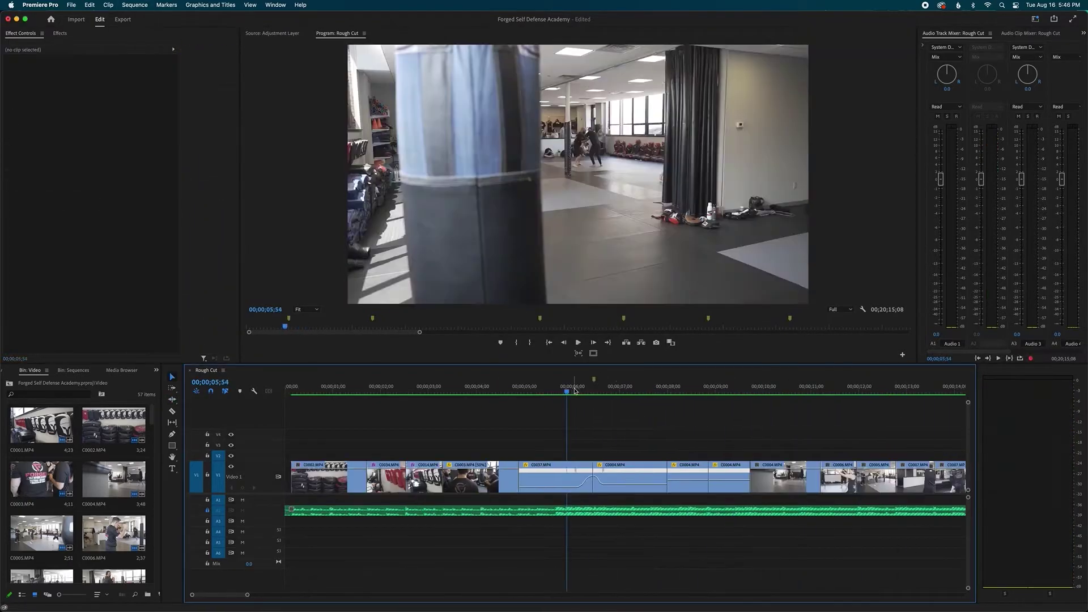
left_click_drag(575, 390, 553, 391)
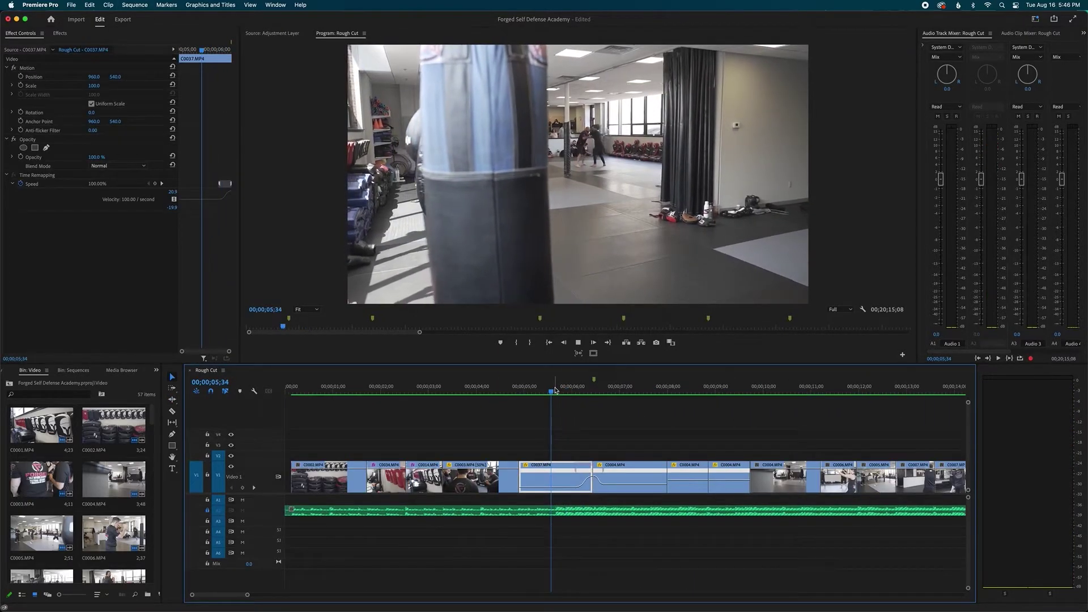
key("space")
Examine the speed curves of C0037.MP4 and C0004.MP4 where they meet at the cut.
key("equal")
key("equal")
key("equal")
key("minus")
left_click_drag(462, 384, 494, 386)
key("equal")
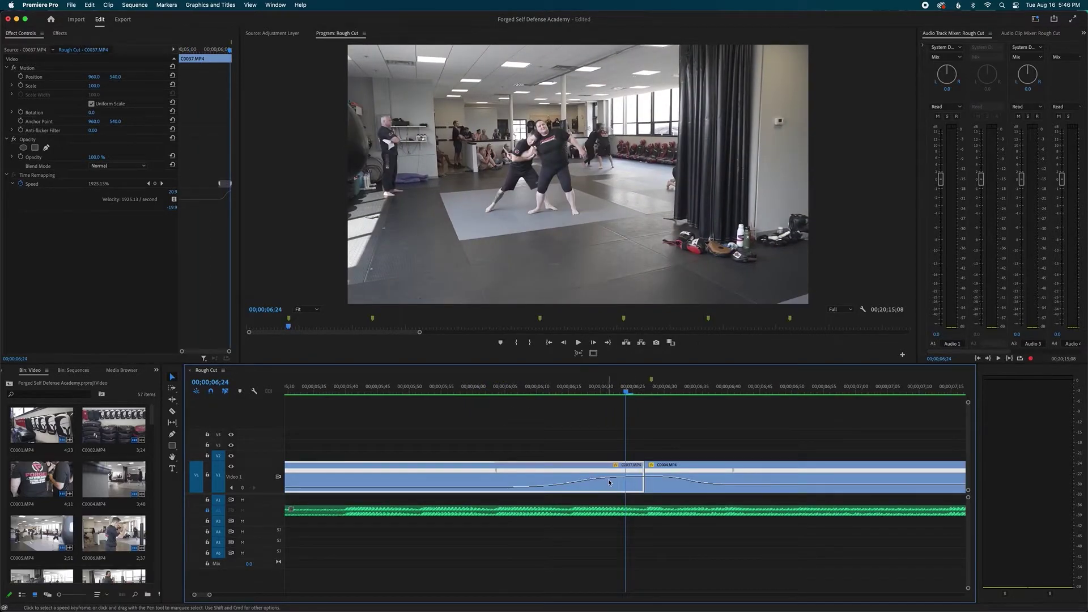
left_click(671, 472)
left_click(644, 386)
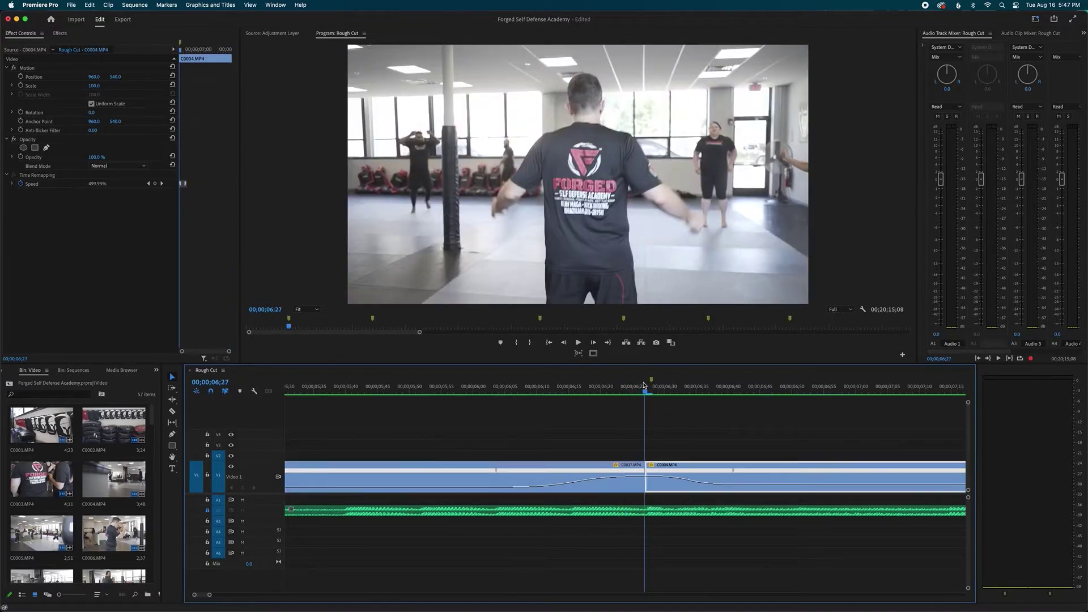
Scrub across the cut between C0037.MP4 and C0004.MP4, ending frame by frame at 00;00;06;22 in C0037.MP4.
left_click_drag(646, 397, 629, 440)
left_click(570, 389)
left_click_drag(571, 389, 676, 391)
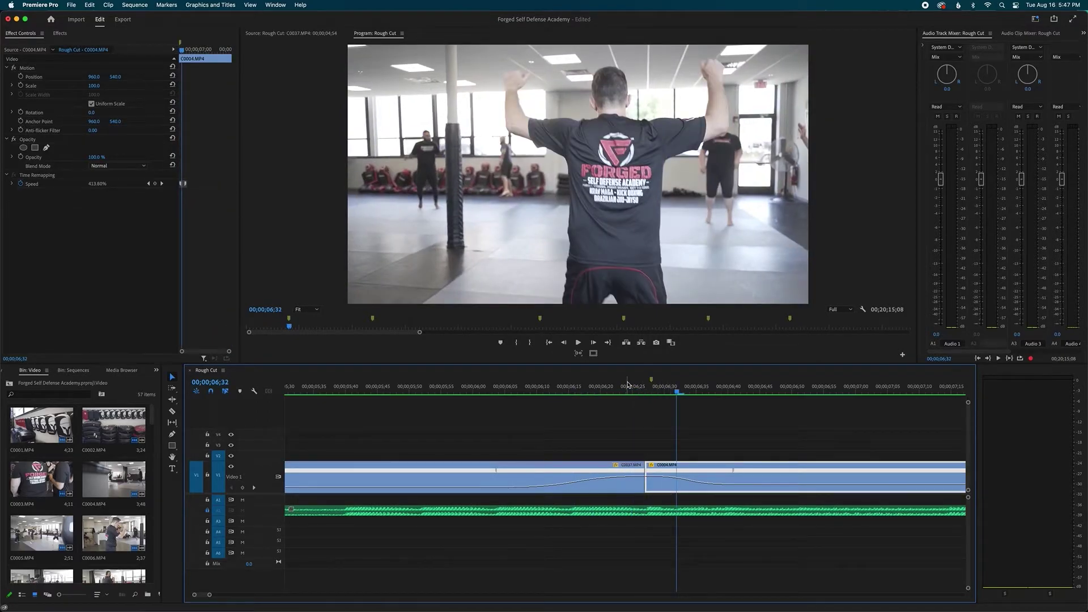
key("Left")
key("Left")
key("Left")
key("Left")
key("Left")
key("Left")
key("Left")
key("Left")
key("Left")
key("Left")
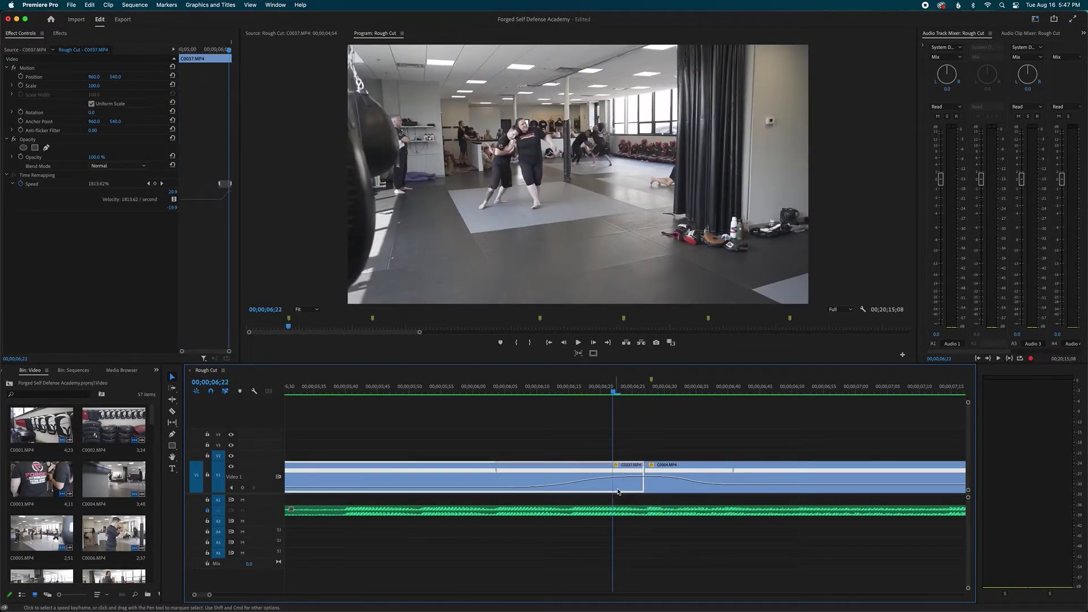
Compare the time-remapping speed values at the end of C0037.MP4 and the start of C0004.MP4 around the cut.
key("Right")
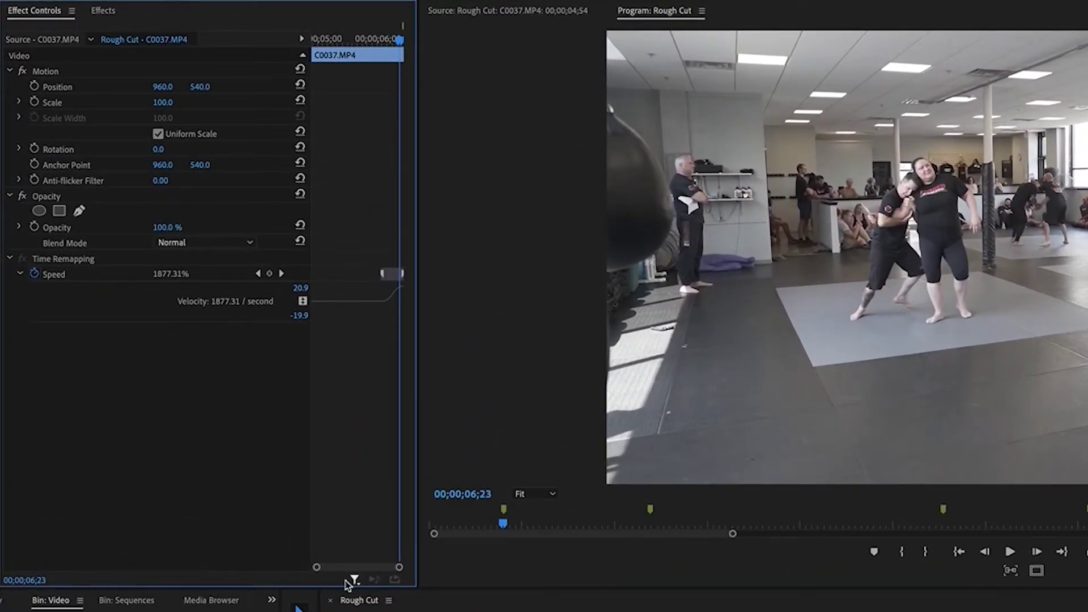
left_click_drag(316, 567, 338, 568)
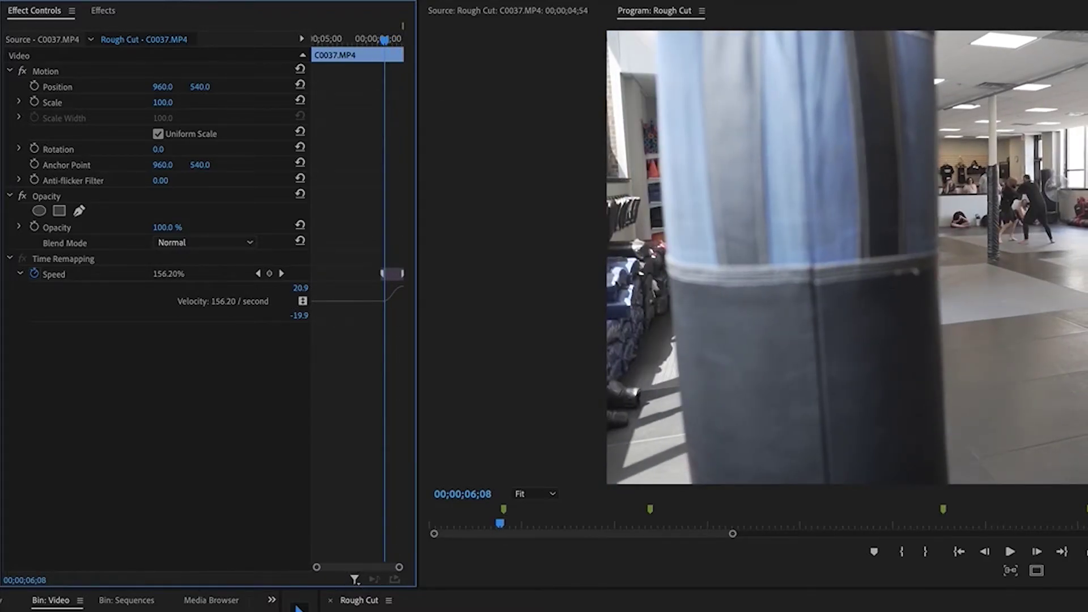
left_click_drag(369, 39, 401, 38)
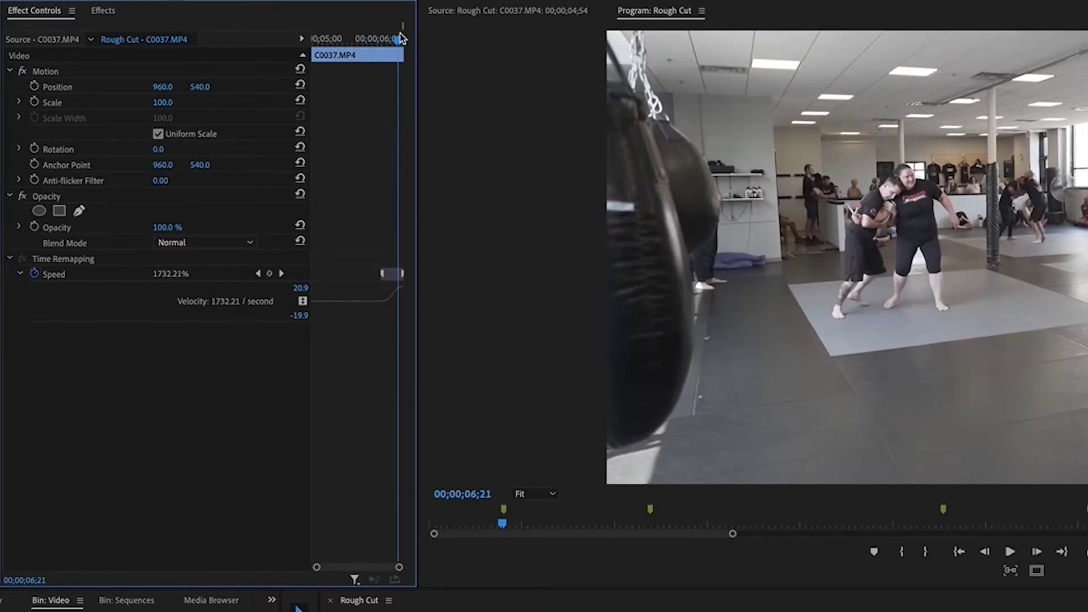
left_click_drag(395, 45, 401, 45)
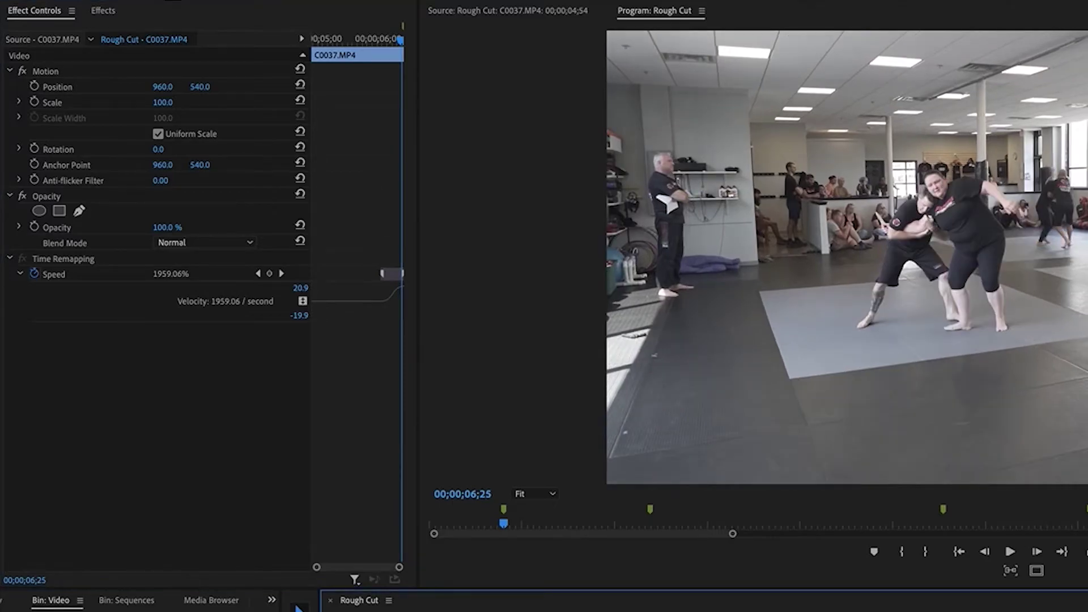
key("Right")
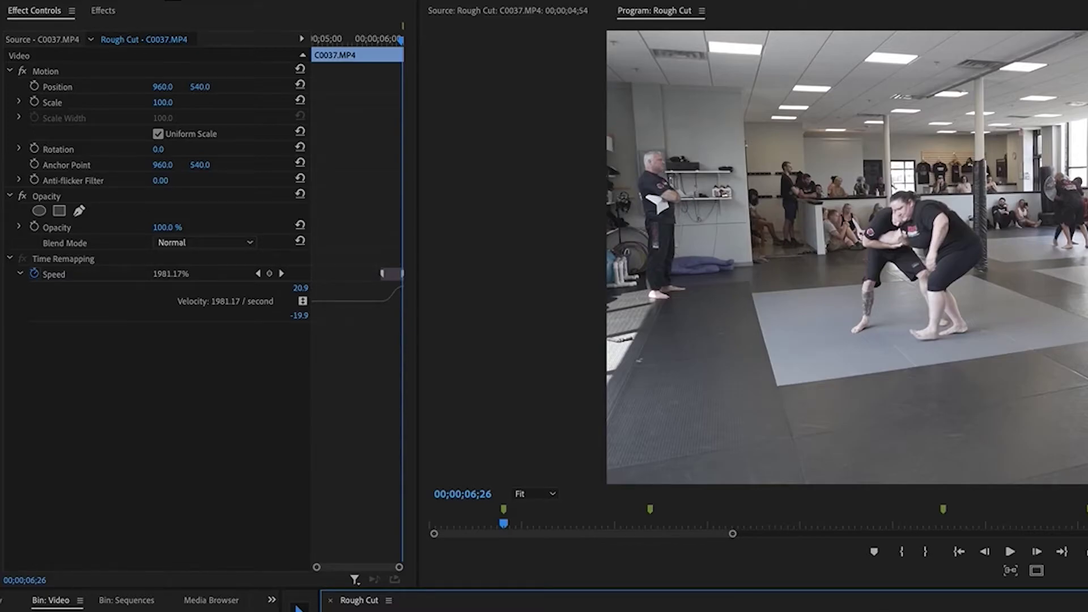
key("Right")
key("Right")
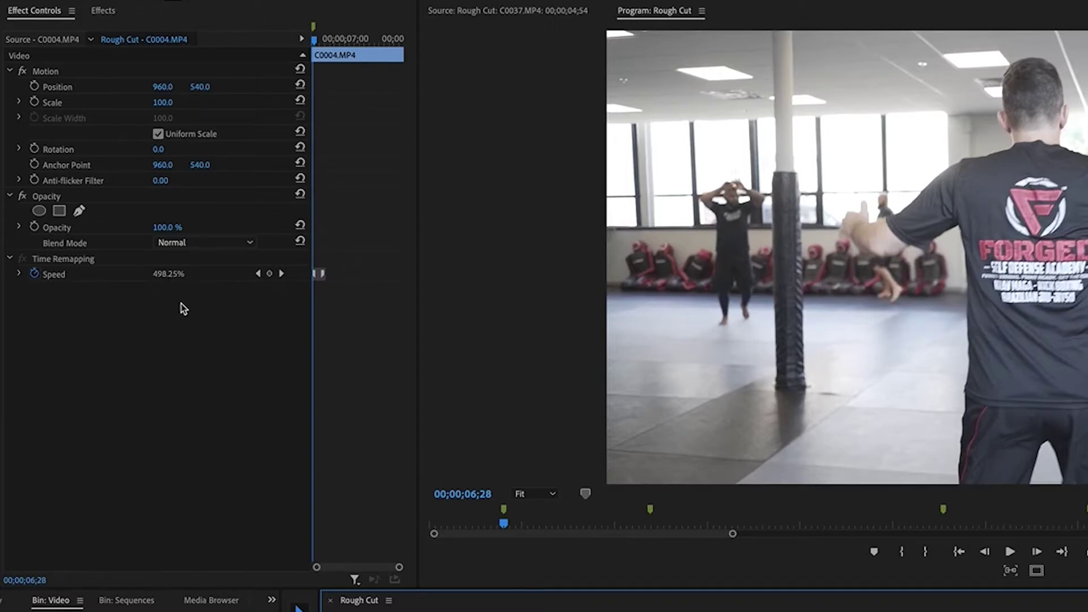
left_click(657, 610)
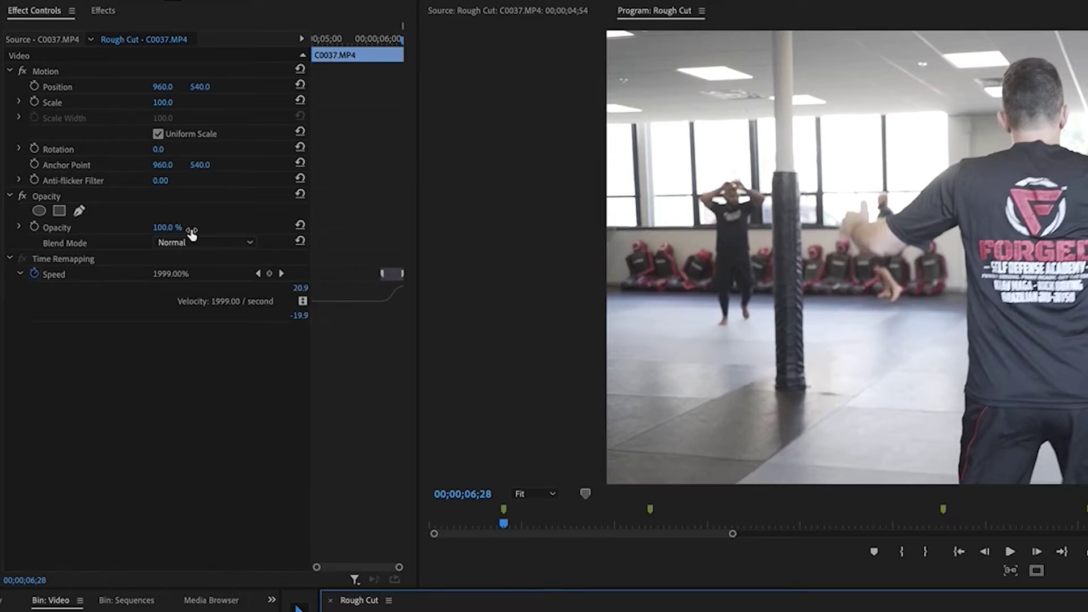
Play back the speed-ramped transition starting from 00;00;05;30.
left_click_drag(871, 513, 741, 513)
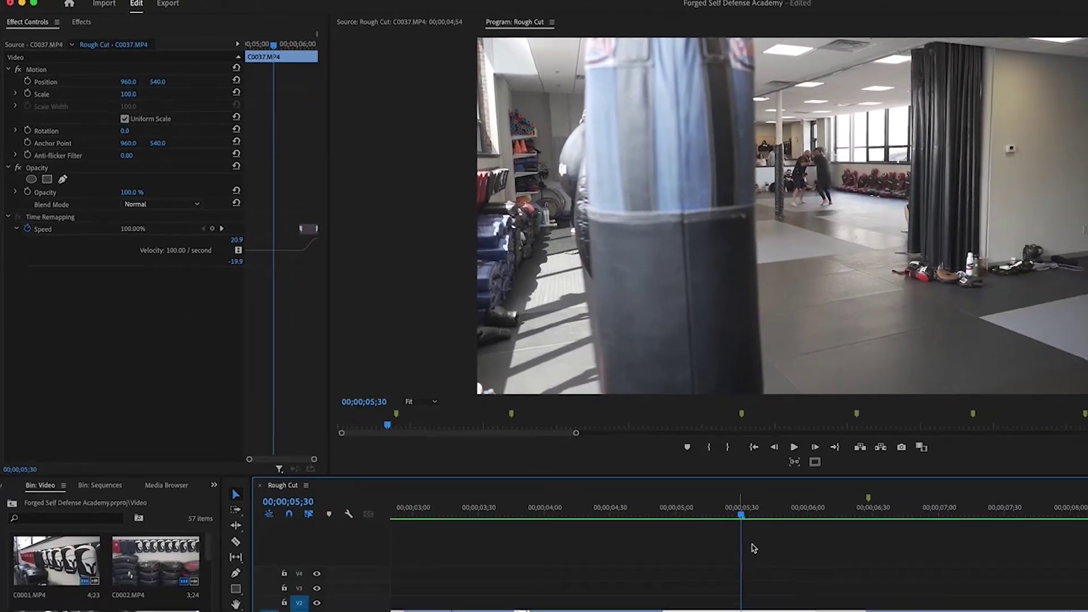
key("l")
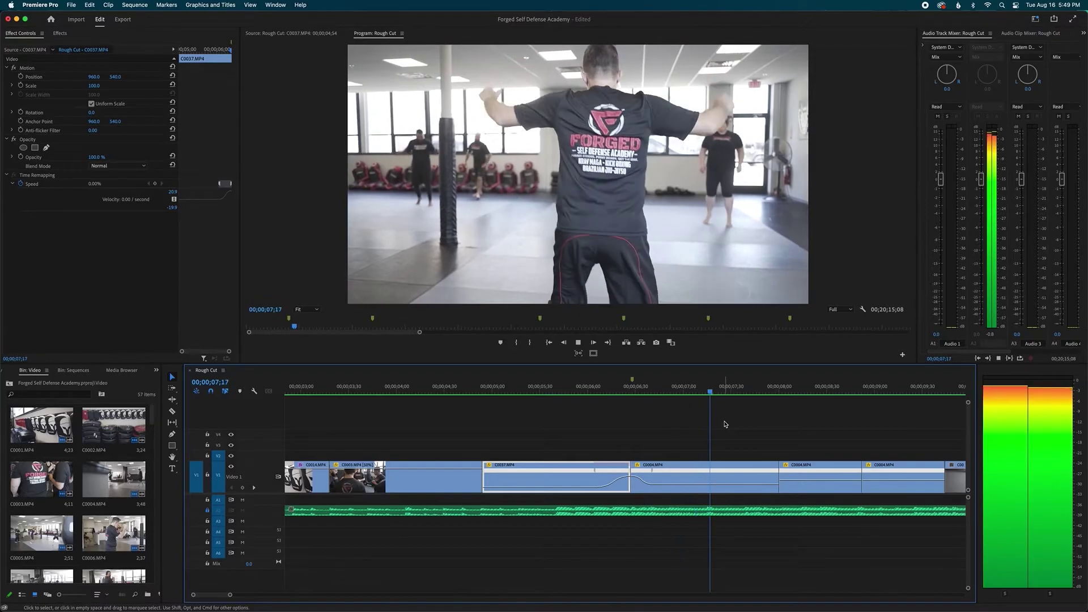
key("k")
Place the project's existing Adjustment Layer on V3 so that it covers the cut between C0037.MP4 and C0004.MP4.
key("minus")
left_click(595, 392)
left_click(648, 419)
key("equal")
left_click_drag(629, 391, 623, 391)
left_click(10, 384)
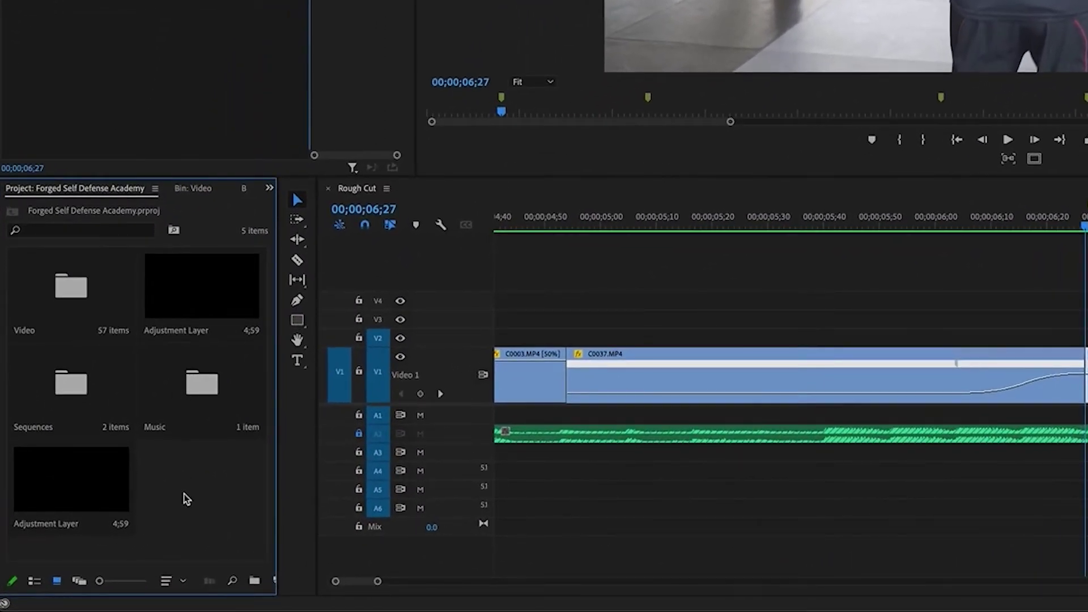
right_click(104, 538)
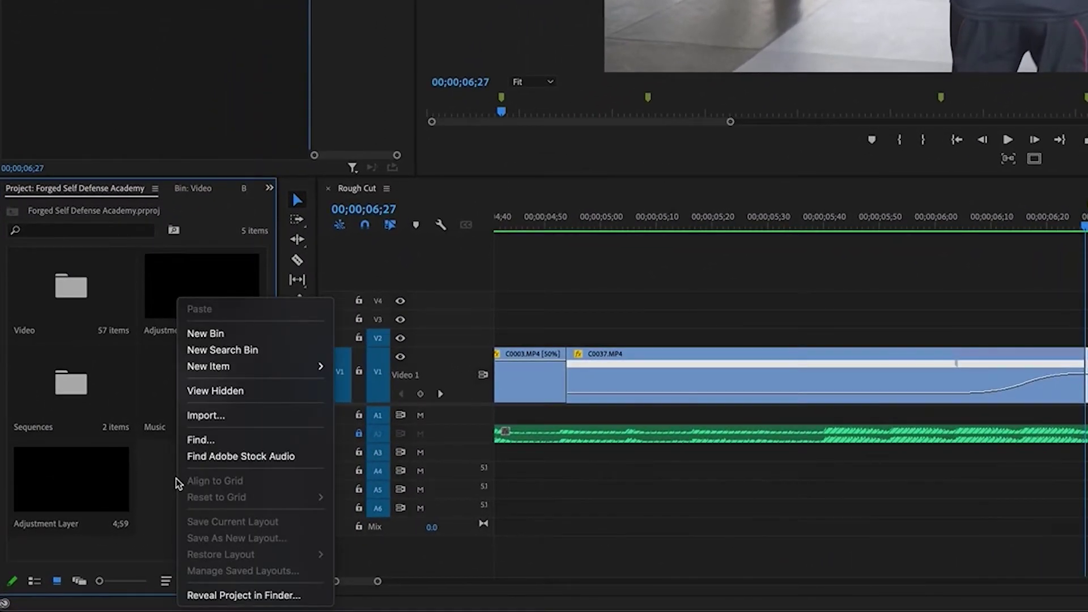
mouse_move(321, 369)
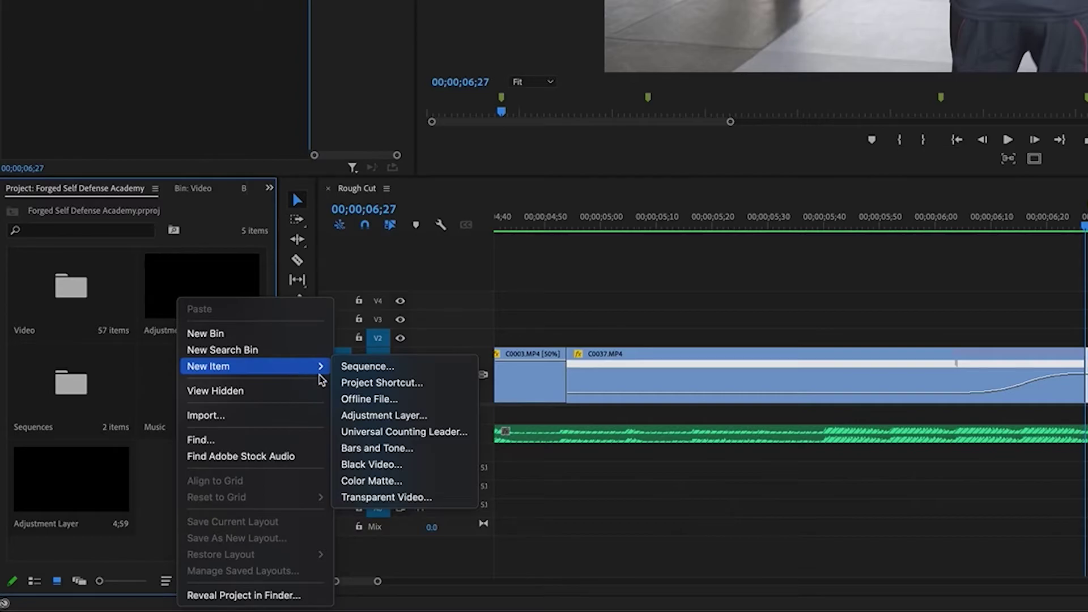
left_click(173, 482)
left_click_drag(51, 488, 1019, 340)
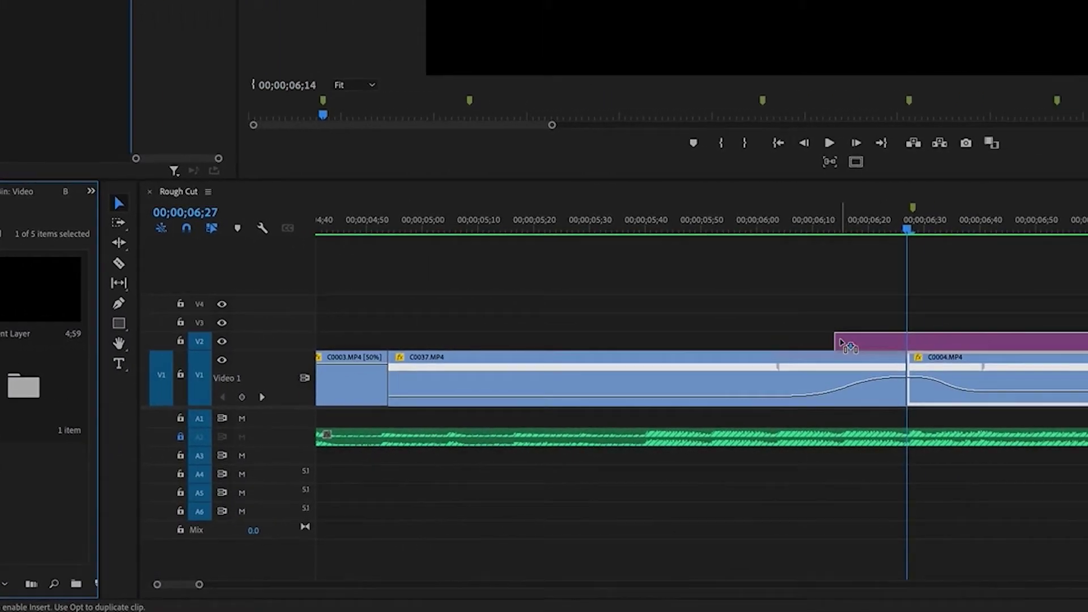
left_click_drag(842, 343, 592, 329)
Trim both ends of the adjustment layer to span roughly 00;00;06;14 to 00;00;06;42 around the cut.
key("minus")
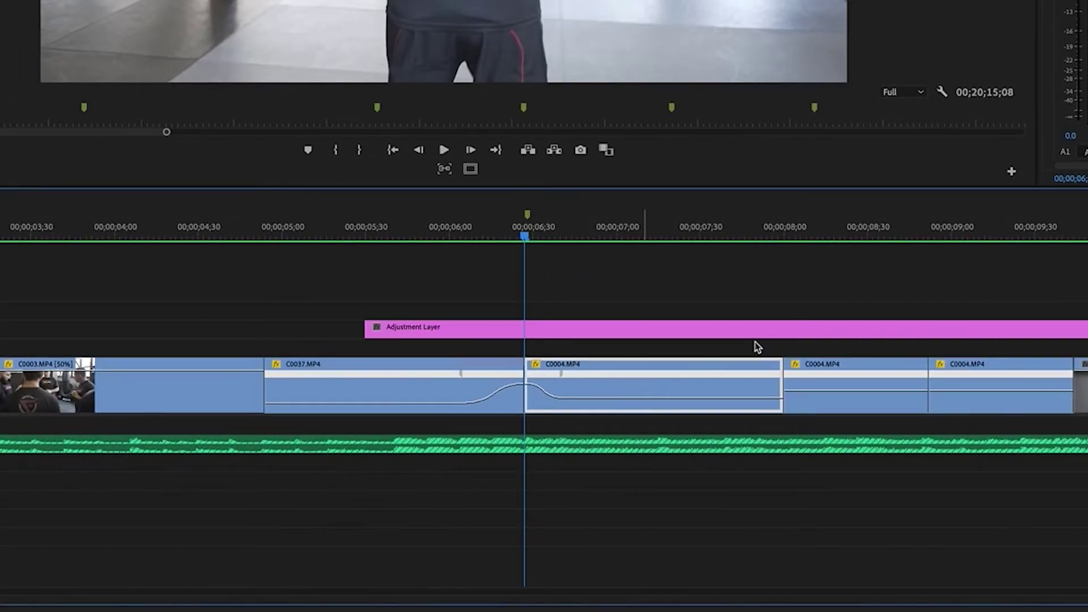
key("minus")
left_click_drag(810, 330, 489, 329)
left_click_drag(396, 327, 462, 323)
key("equal")
key("equal")
key("minus")
Tighten the adjustment layer to the steep part of the ramps, starting at about 00;00;06;16 and ending at 00;00;06;34.
left_click(403, 233)
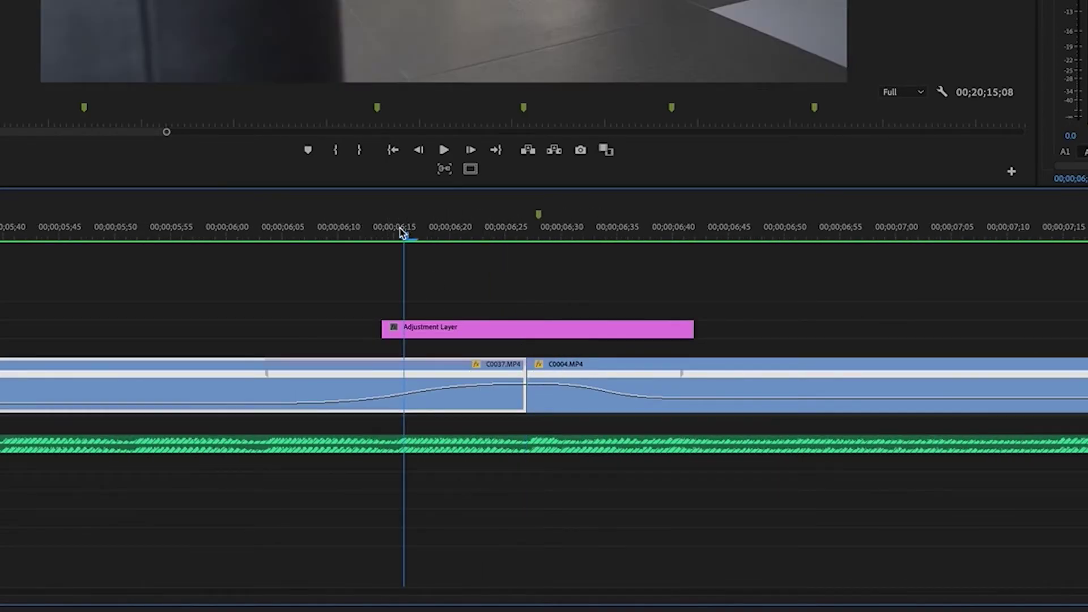
left_click_drag(400, 337, 405, 337)
left_click(606, 224)
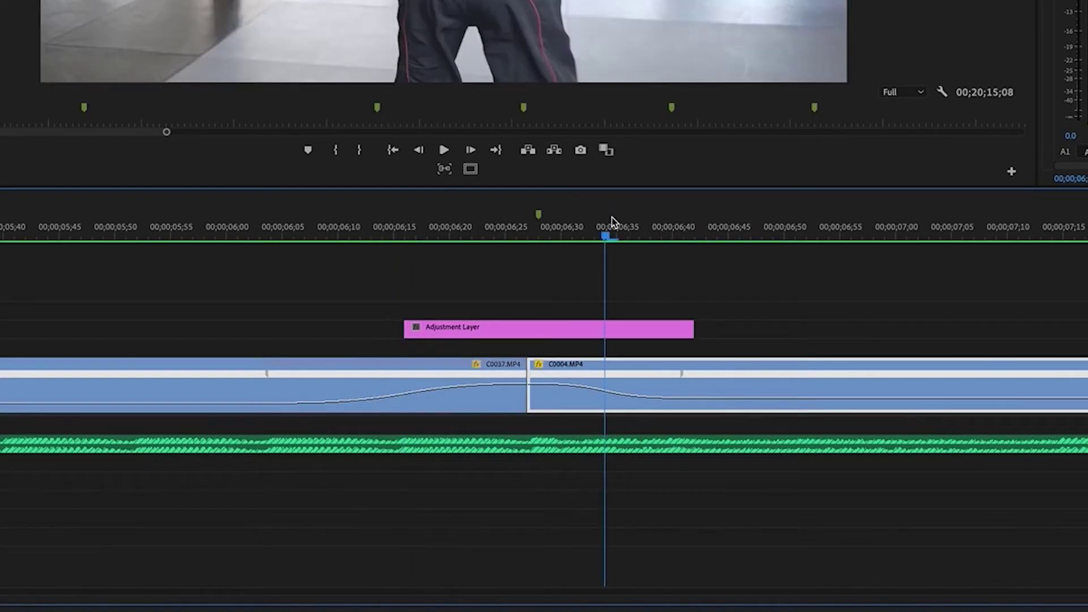
left_click_drag(695, 330, 606, 335)
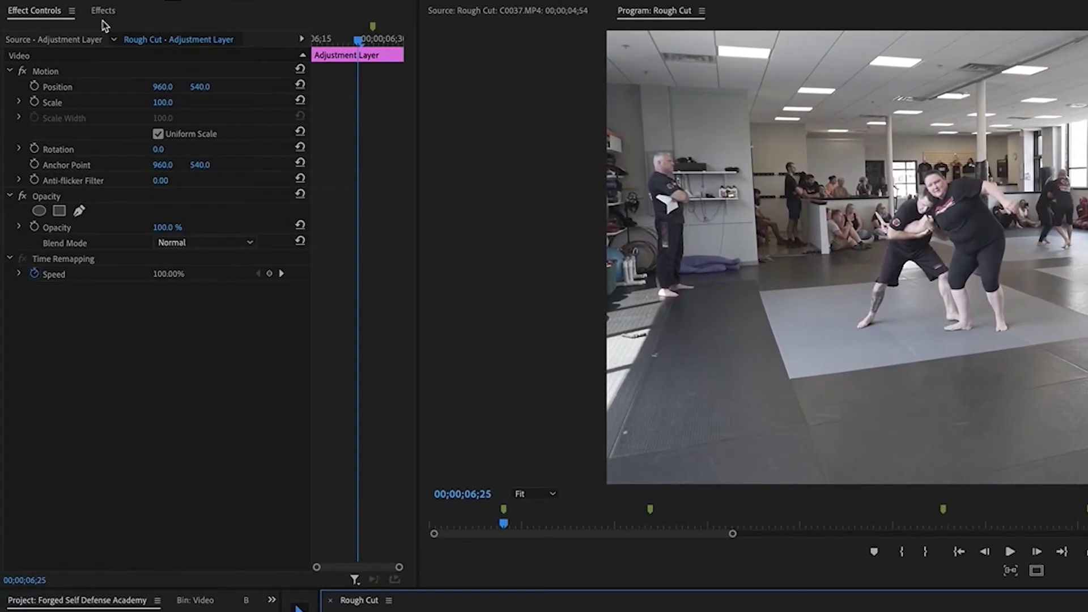
Find the blur effects and apply Gaussian Blur to the adjustment layer over the transition.
left_click(104, 10)
left_click(52, 32)
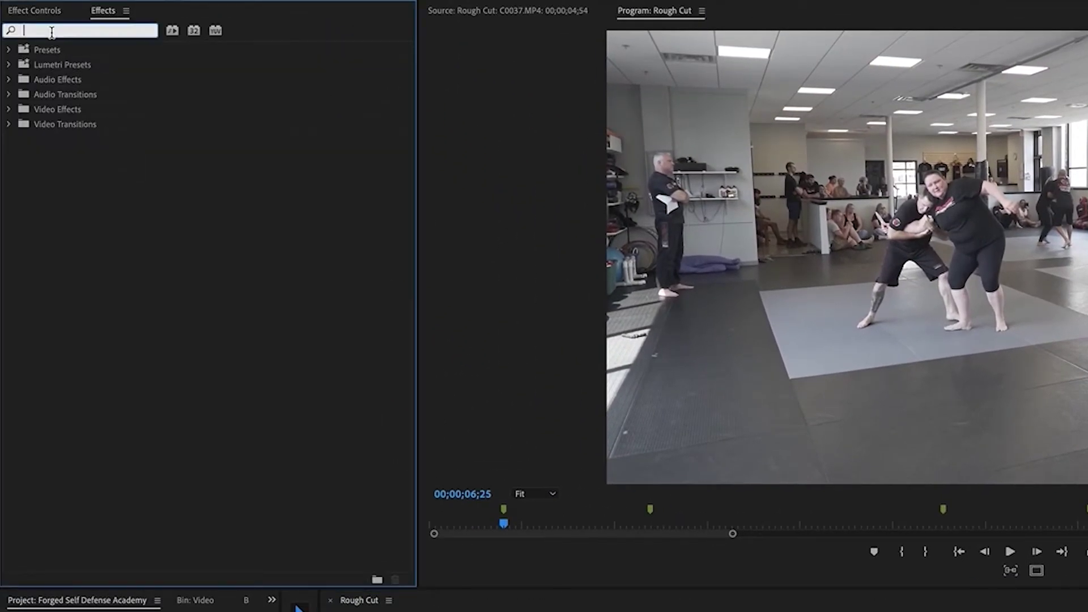
type("blur")
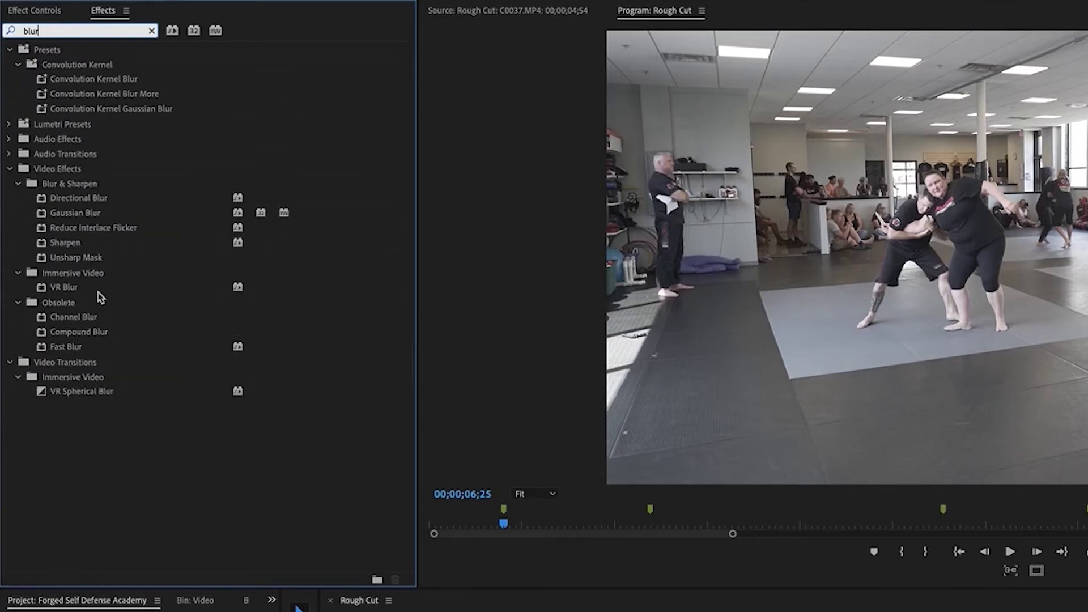
left_click_drag(76, 217, 504, 337)
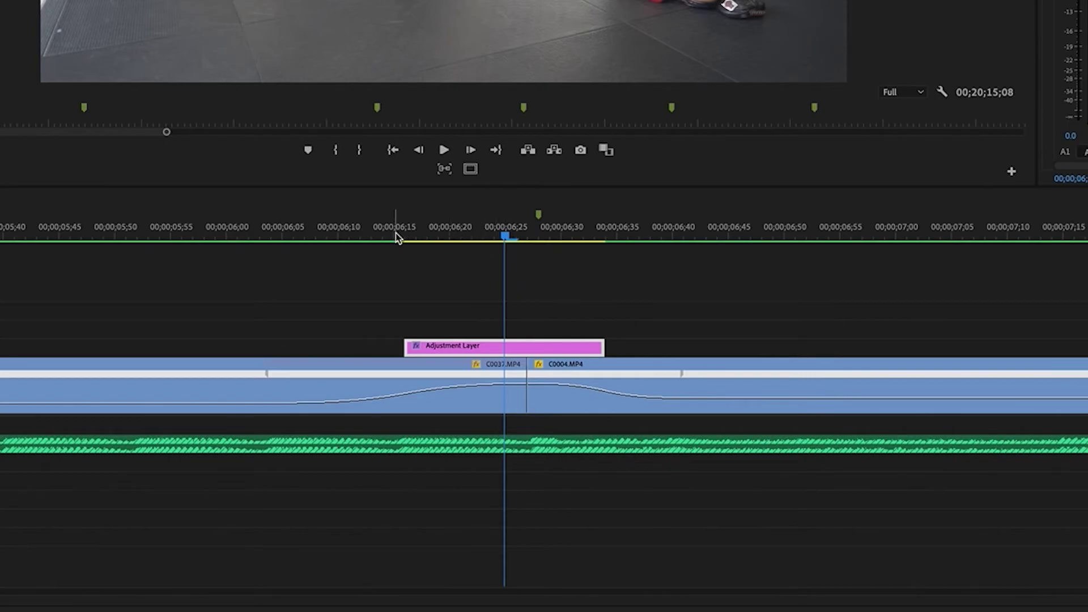
Set the adjustment layer's Gaussian Blur Blurriness to 10 with the playhead at the cut, 00;00;06;27.
left_click(428, 235)
left_click_drag(430, 233, 527, 236)
left_click(504, 363)
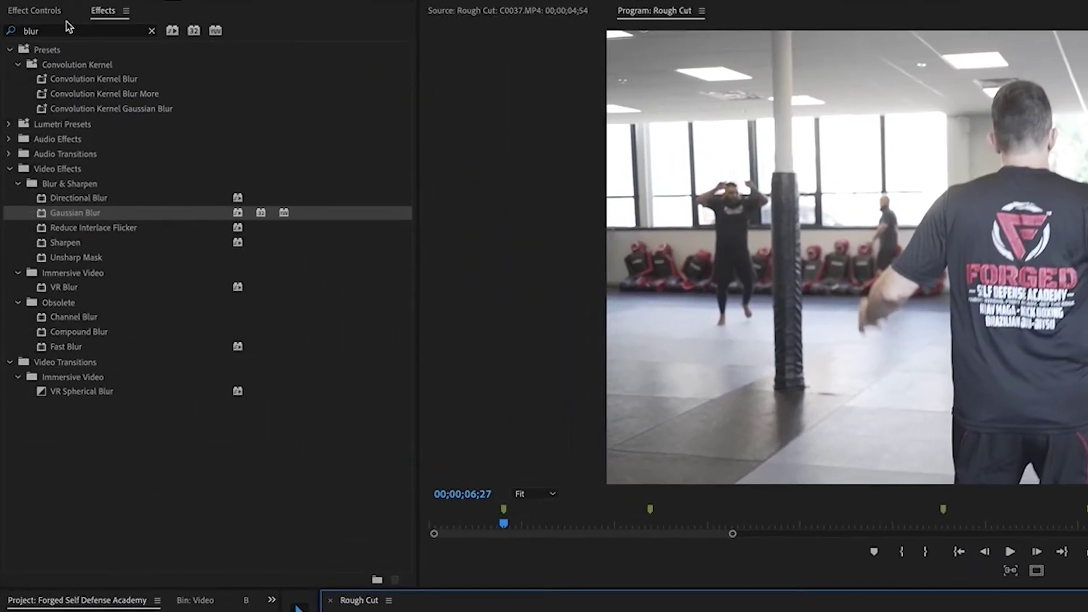
left_click(8, 13)
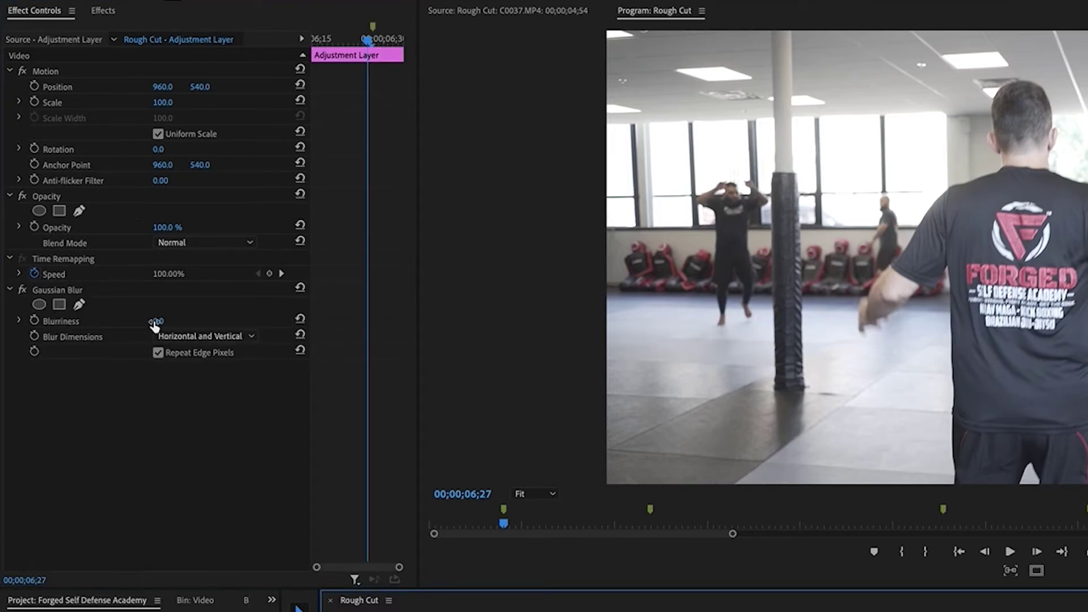
left_click(159, 321)
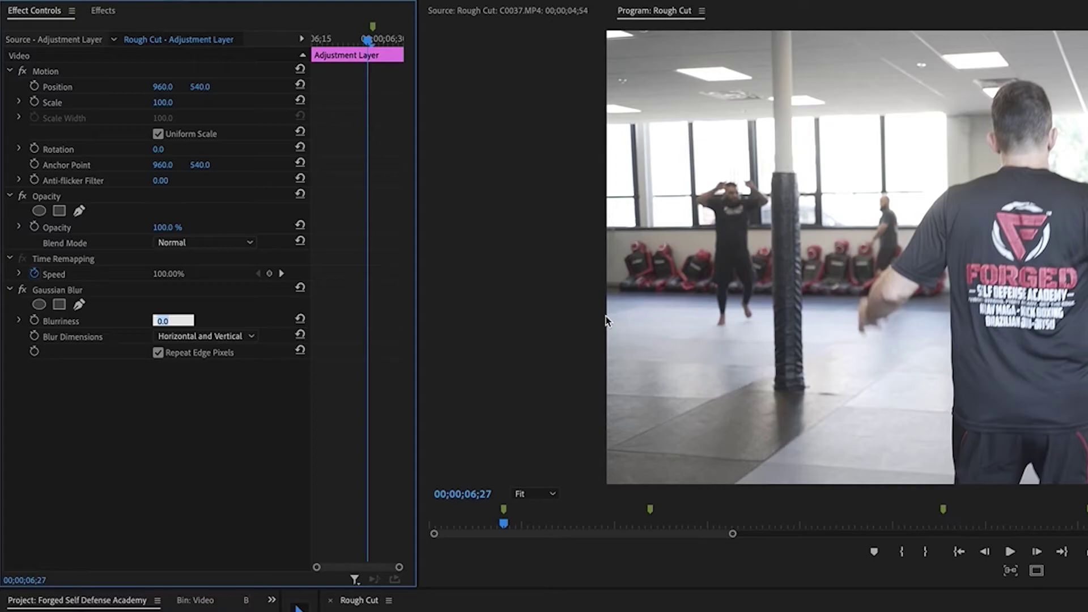
type("10")
key("Return")
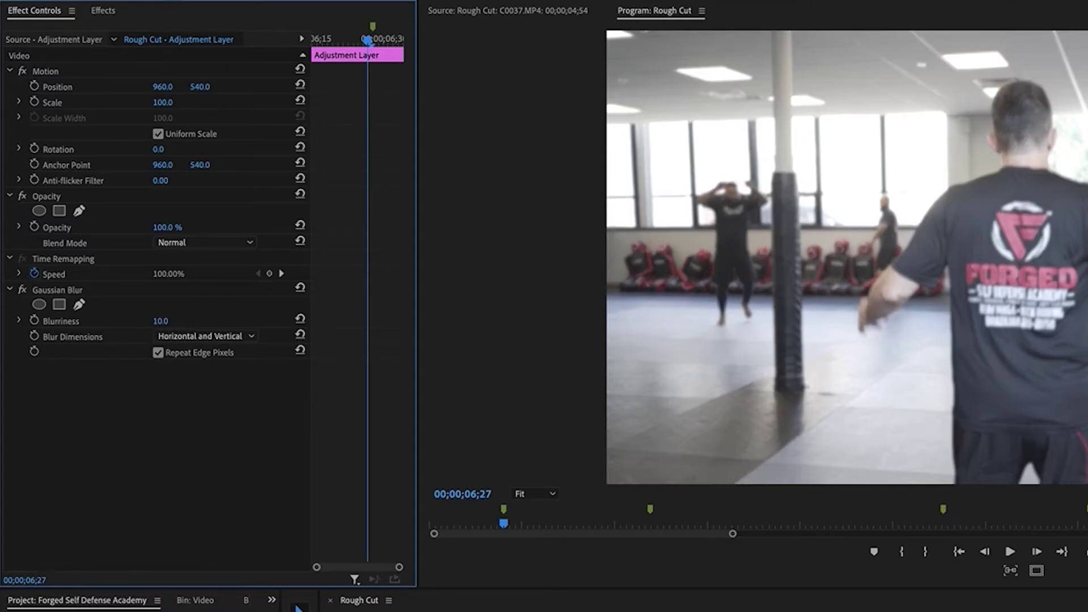
Raise the Blurriness to 15 and keyframe it at the cut.
left_click(165, 322)
type("15")
key("Return")
left_click(32, 321)
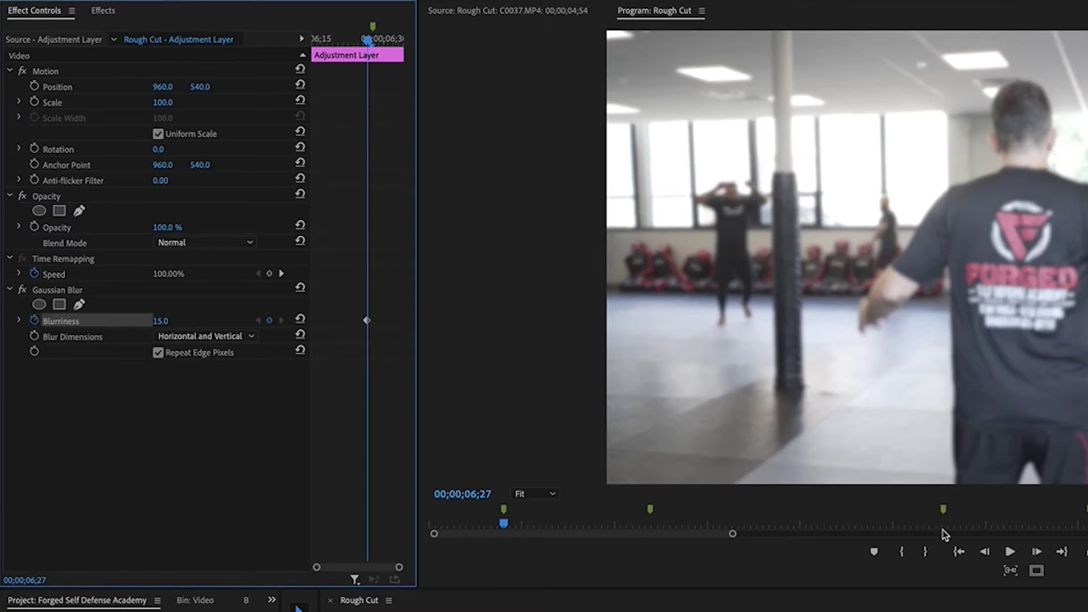
Add a Blurriness keyframe of 0 at the adjustment layer's start, 00;00;06;16.
left_click(634, 415)
left_click(661, 459)
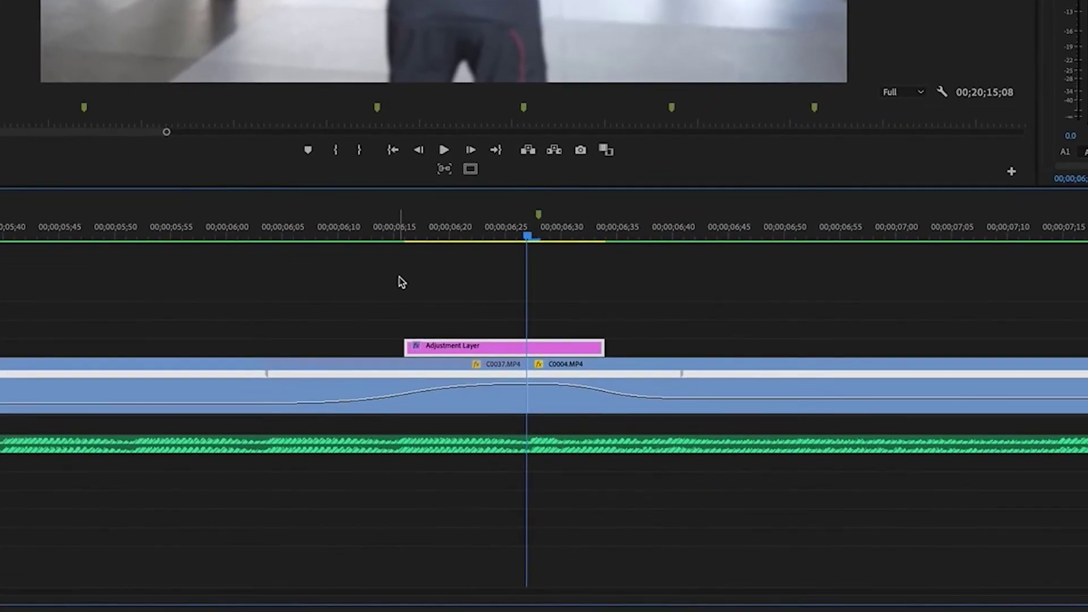
key("Up")
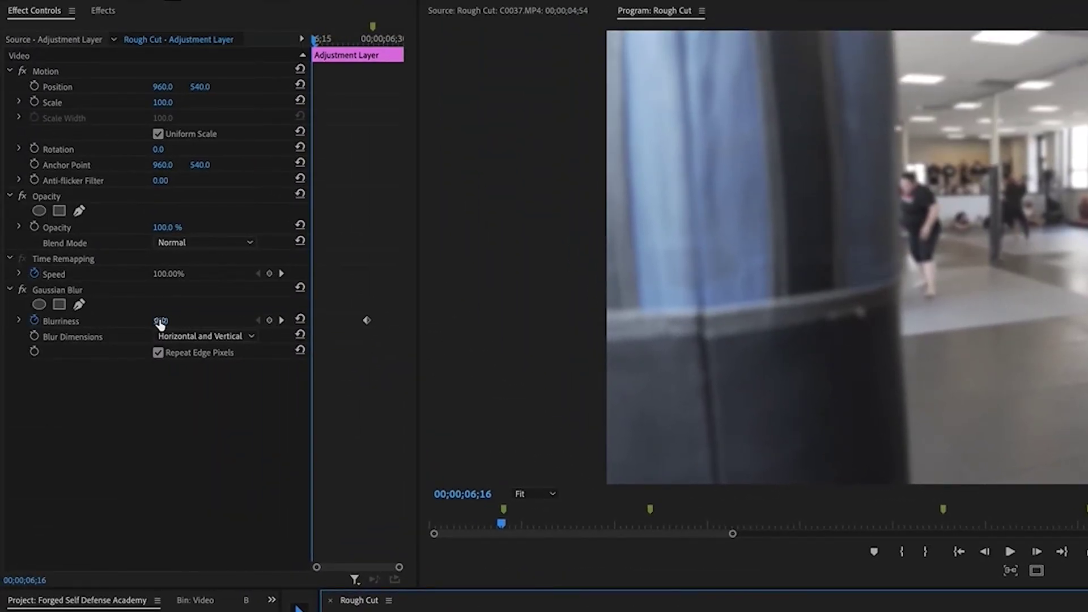
left_click(160, 321)
type("0")
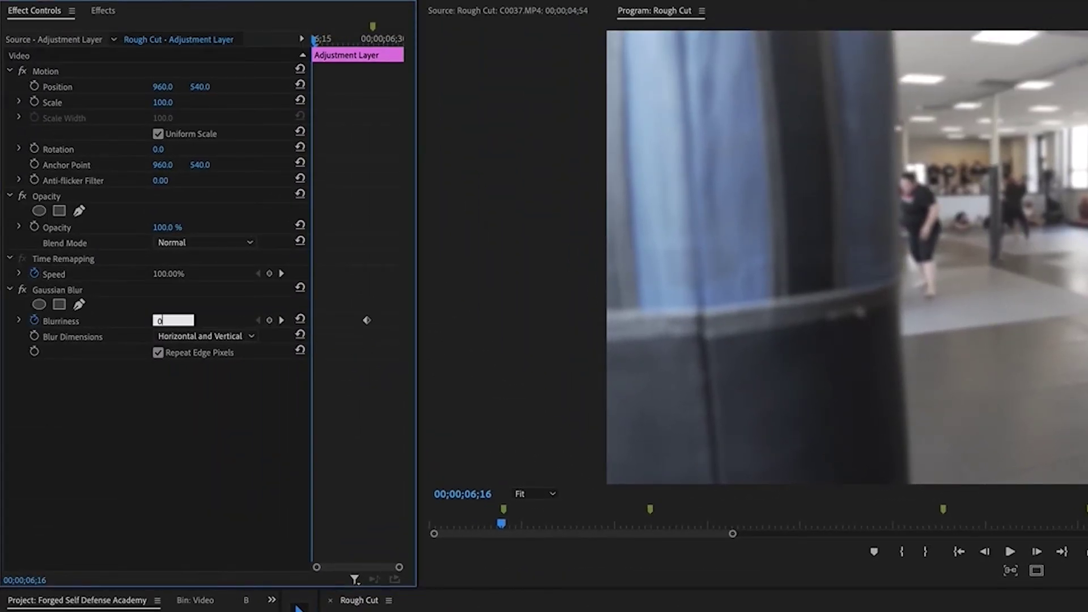
key("Return")
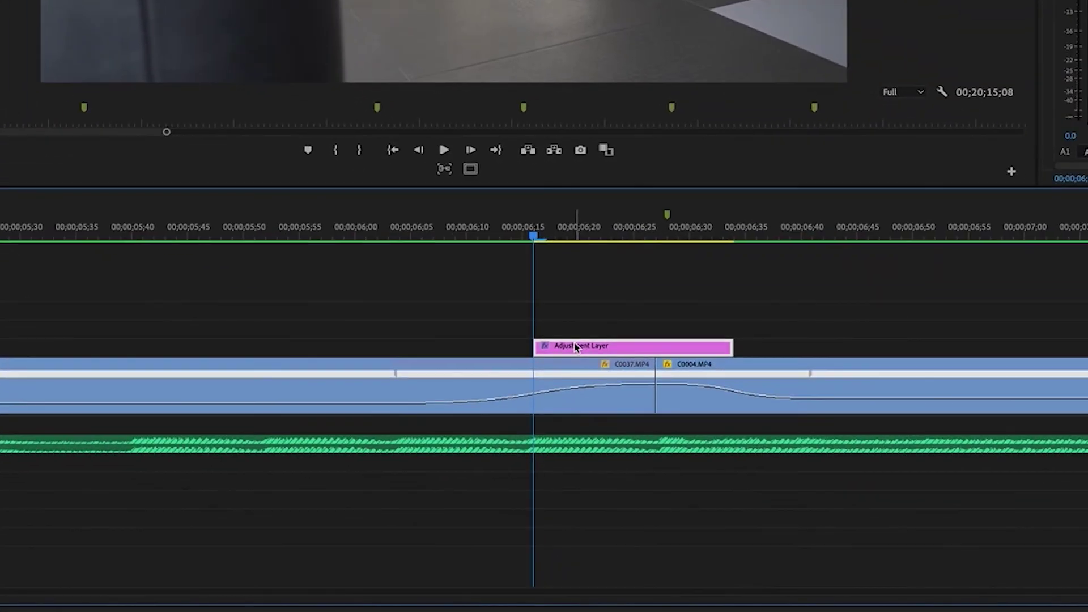
Add a Blurriness keyframe of 0 at the adjustment layer's end, 00;00;06;34.
key("Down")
key("Down")
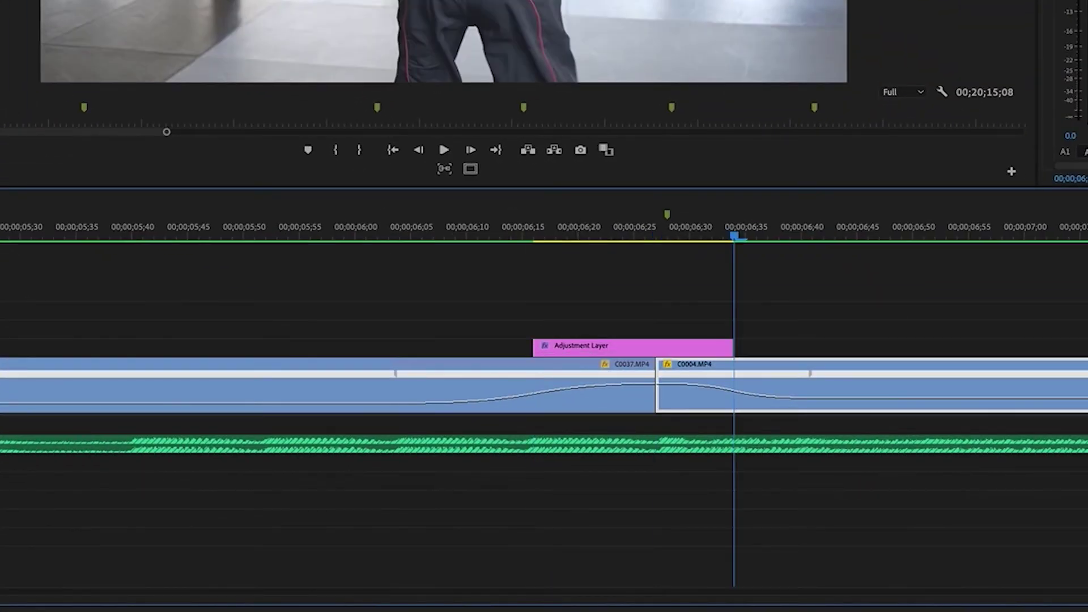
left_click(635, 349)
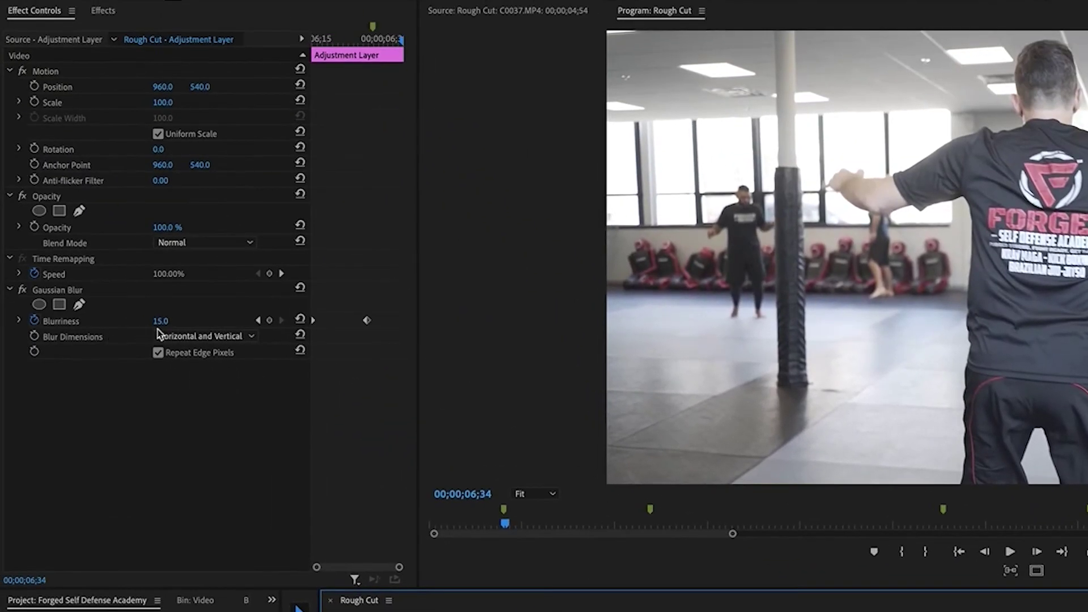
left_click(161, 321)
type("0")
key("Return")
Select the adjustment layer's three Blurriness keyframes and set their interpolation to Bezier.
left_click(401, 321)
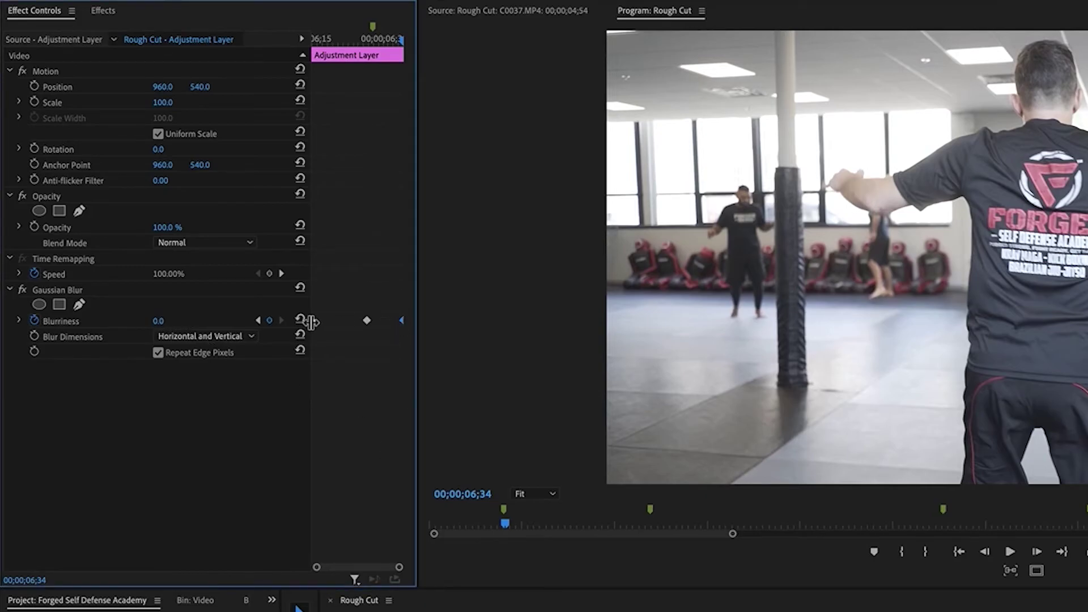
right_click(369, 321)
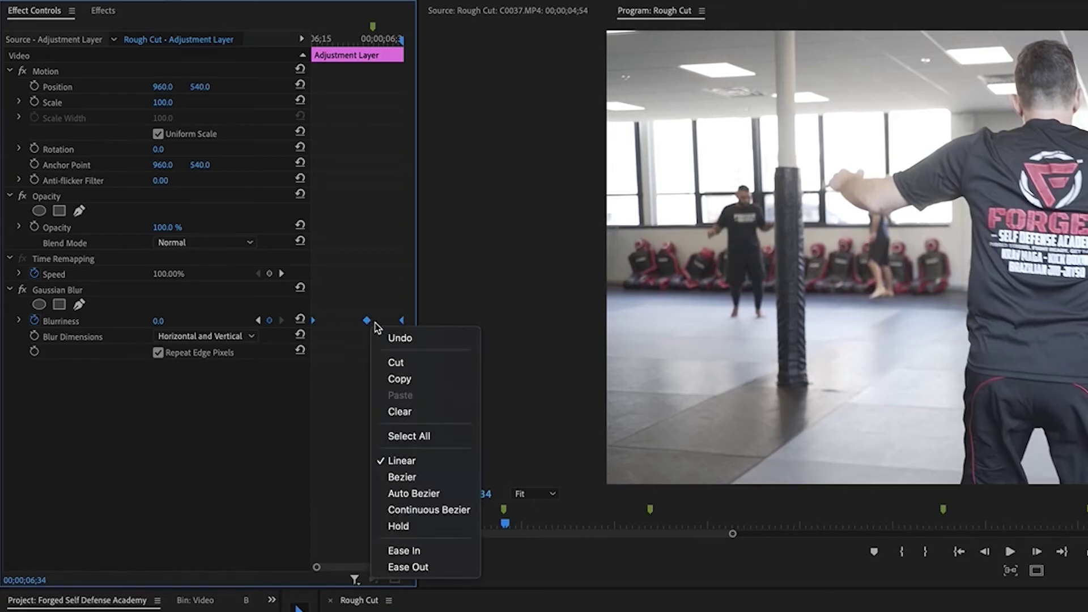
left_click(423, 477)
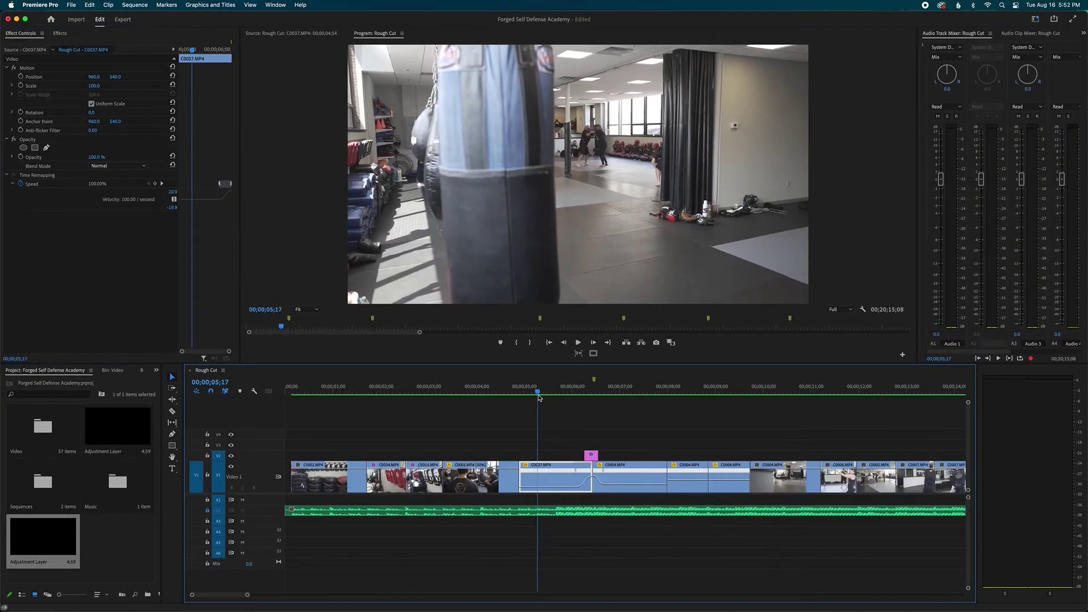
Play back the transition and examine the adjustment layer's blur animation frame by frame around the cut.
left_click(685, 428)
key("space")
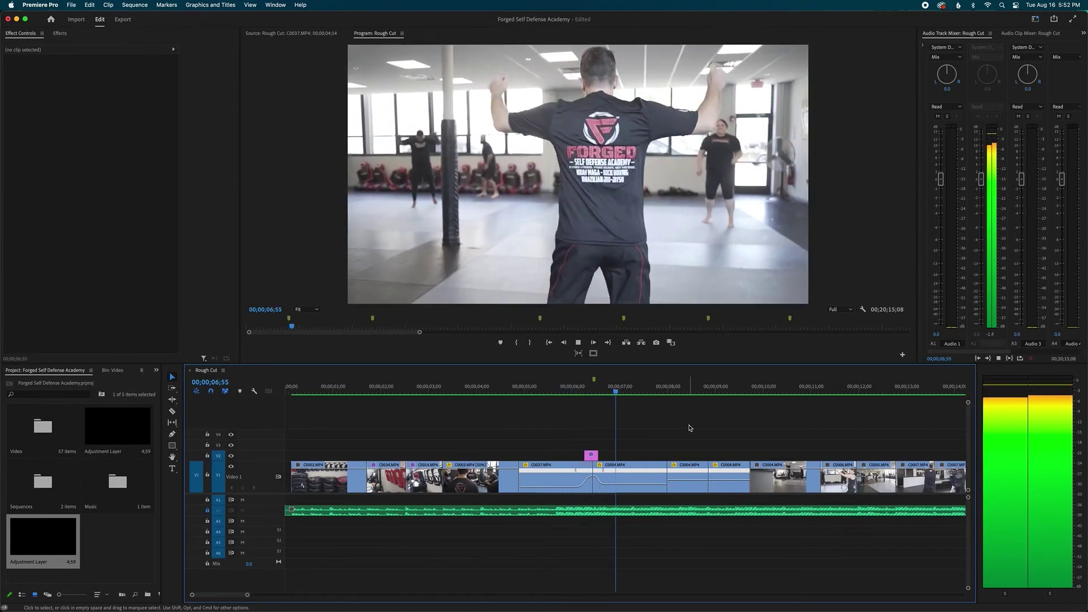
left_click(592, 456)
key("space")
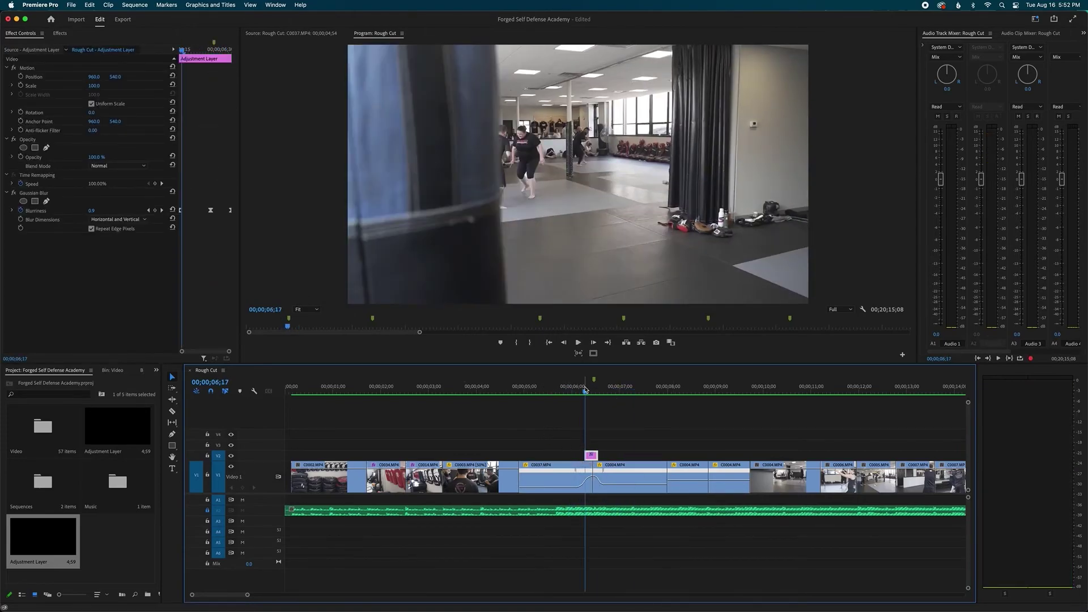
key("space")
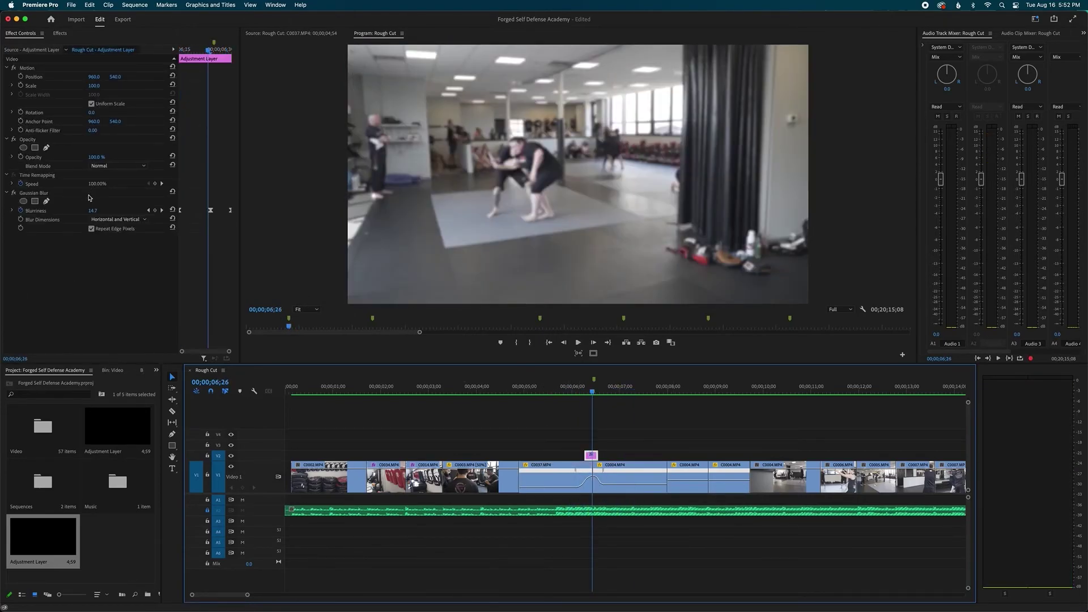
Review the sequence in playback from before the C0037.MP4 transition through the clips that follow it.
key("=")
left_click(622, 388)
left_click_drag(620, 388, 553, 388)
left_click(683, 433)
key("space")
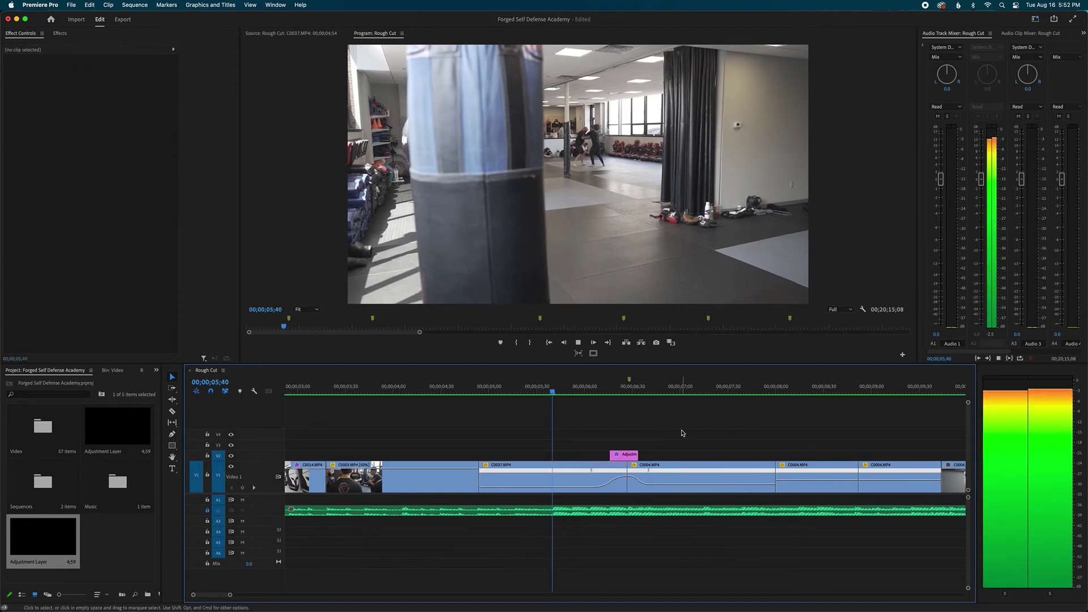
left_click(475, 388)
key("space")
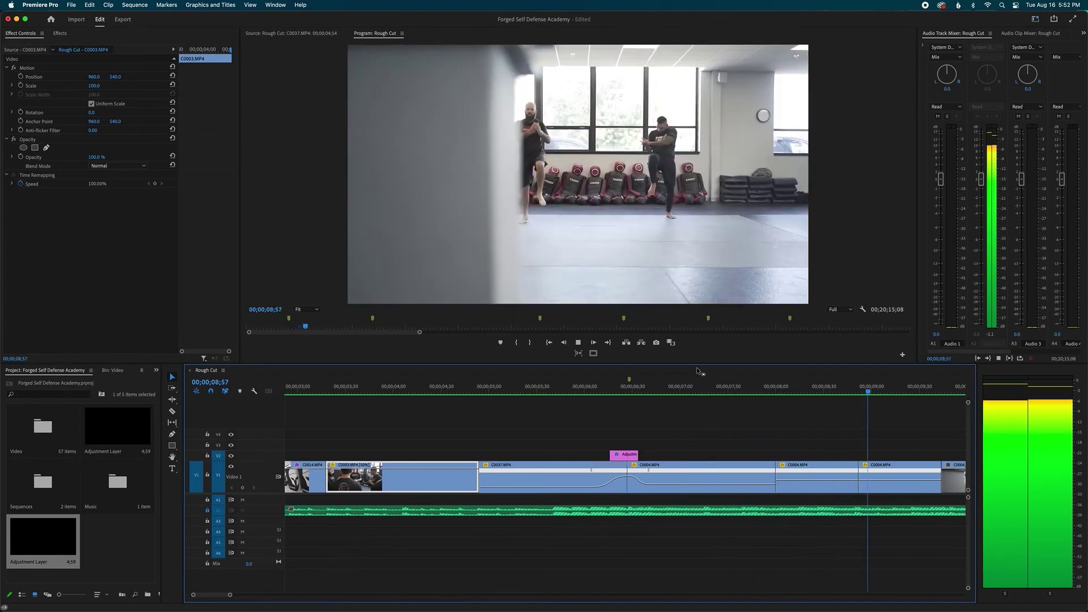
key("minus")
key("minus")
key("space")
Replay the blurred speed ramp from C0037.MP4 into C0004.MP4 to check its smoothness and timing on the beat.
left_click(442, 413)
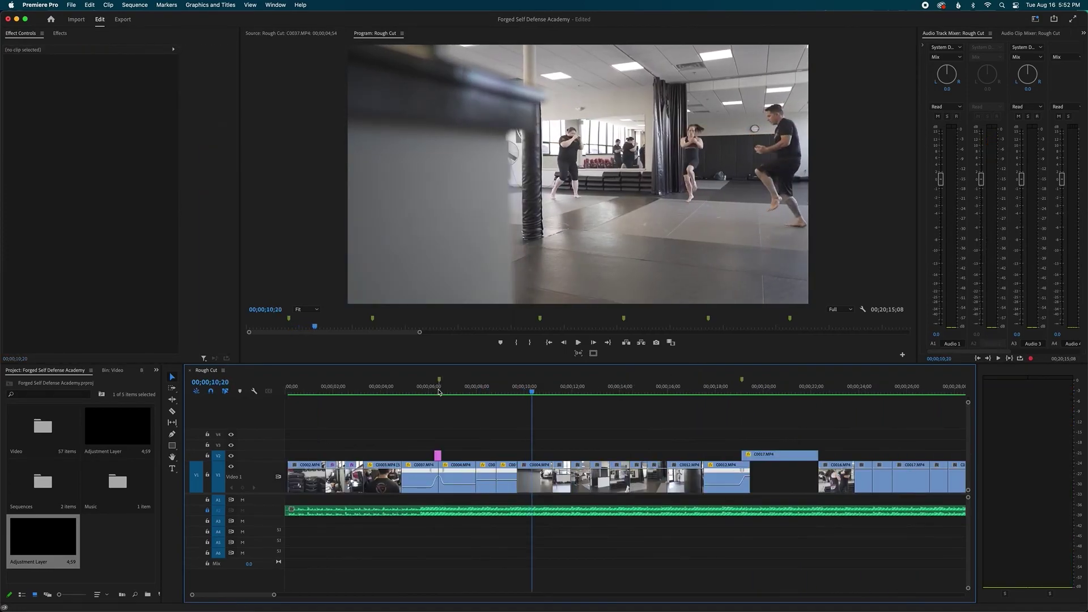
left_click(438, 391)
key("equal")
key("equal")
key("equal")
key("minus")
key("minus")
key("space")
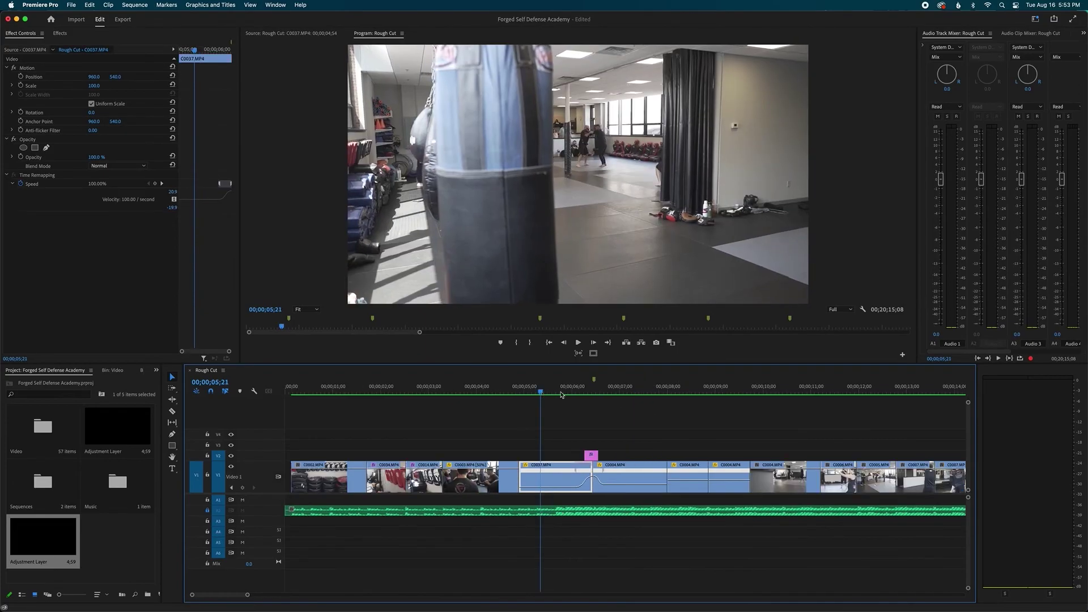
key("space")
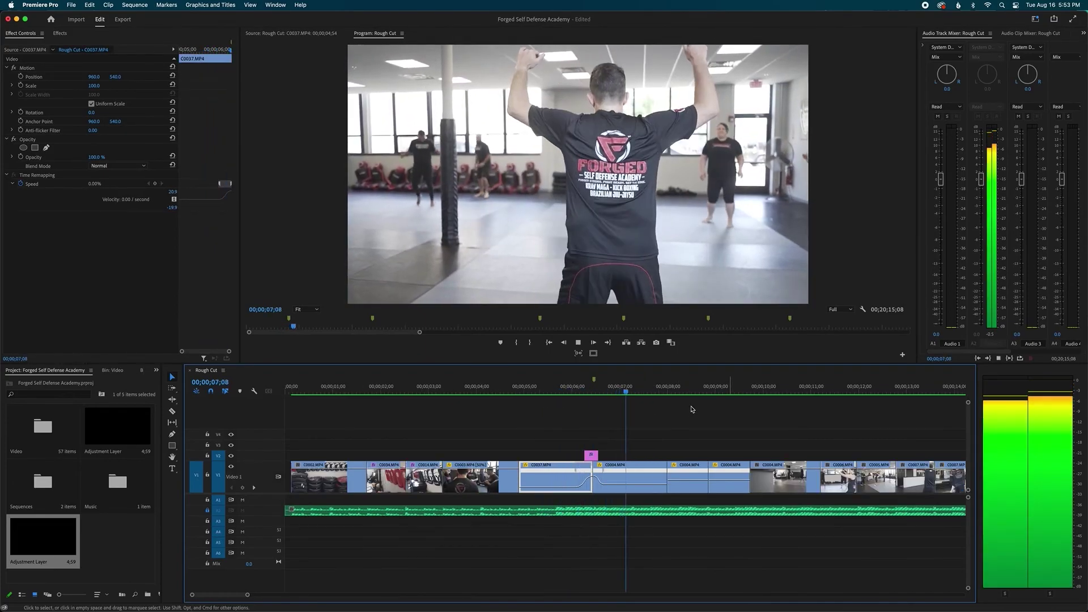
key("equal")
key("equal")
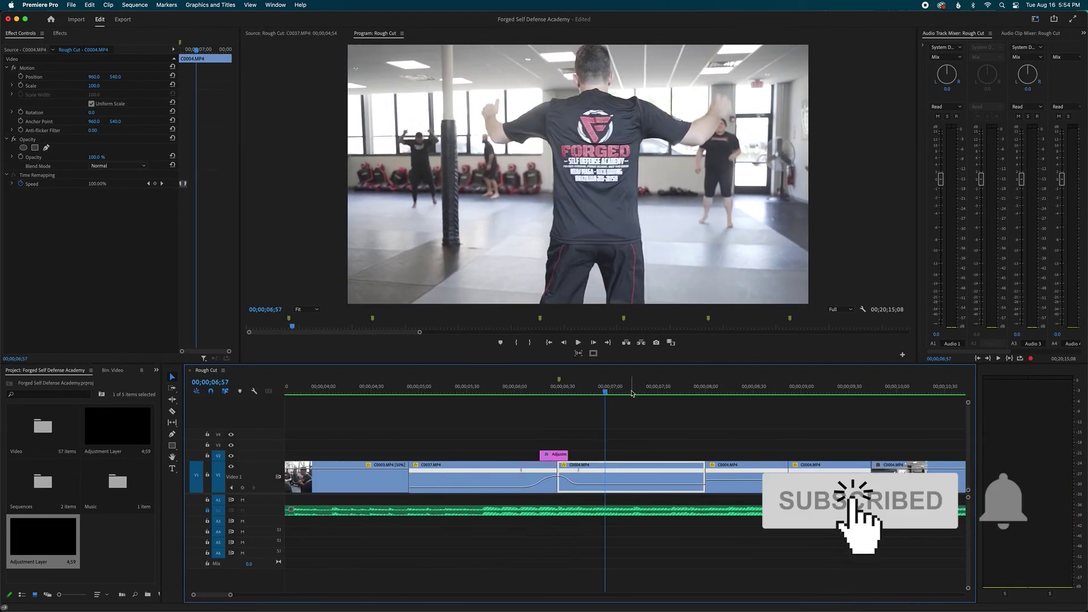